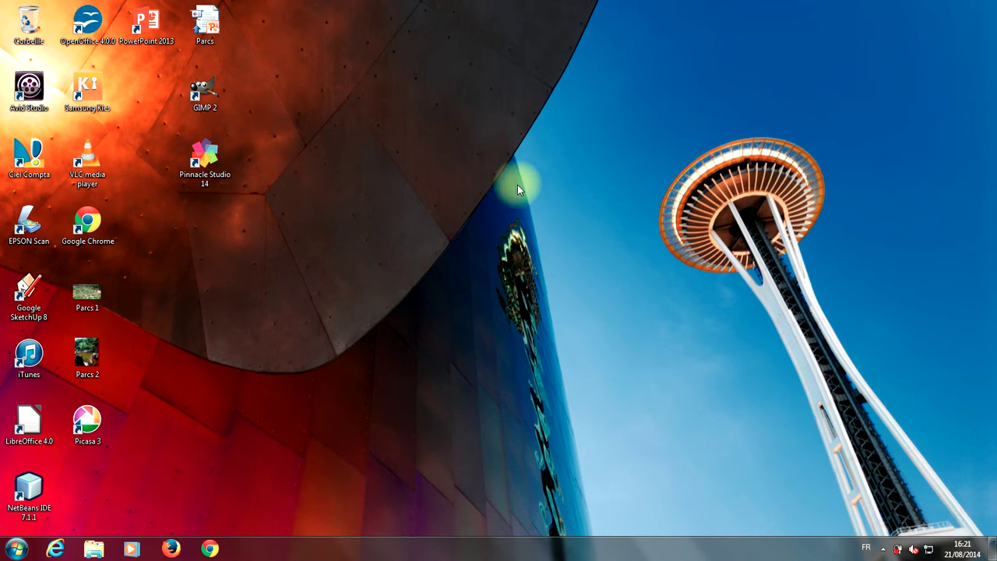
Open the desktop background settings from the desktop's personalization options and check the available image locations, keeping Arrière-plans du Bureau Windows.
right_click(548, 181)
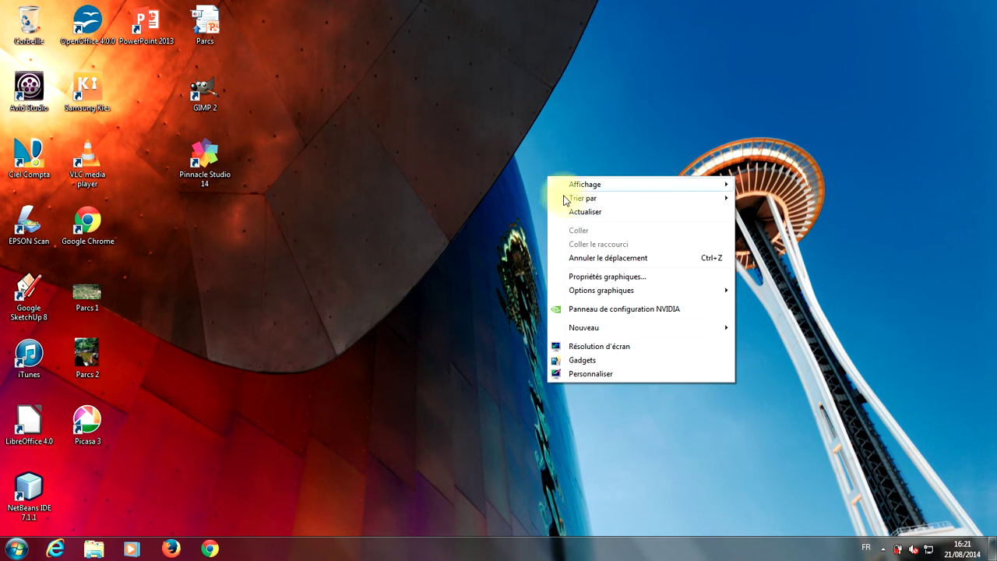
click(592, 375)
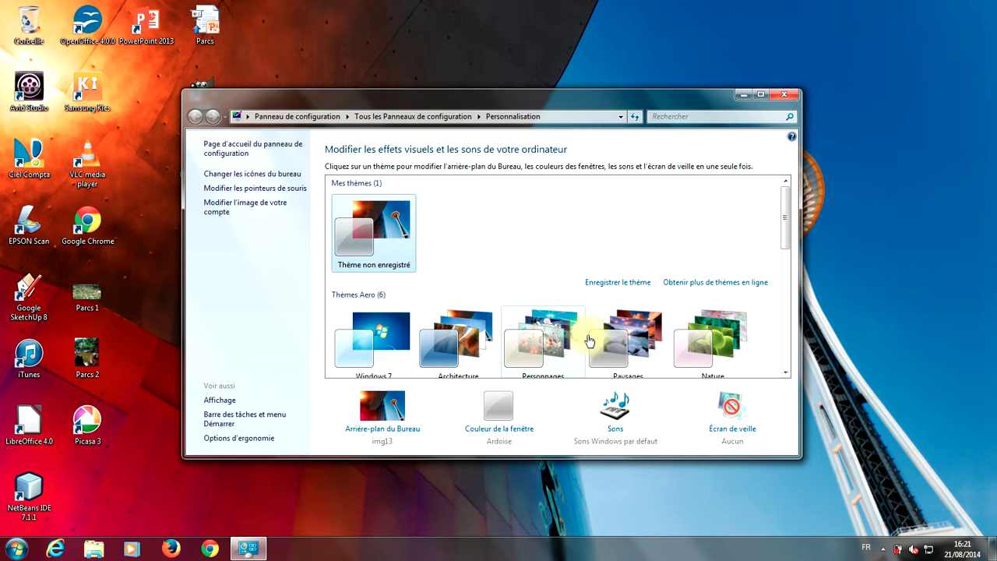
click(392, 438)
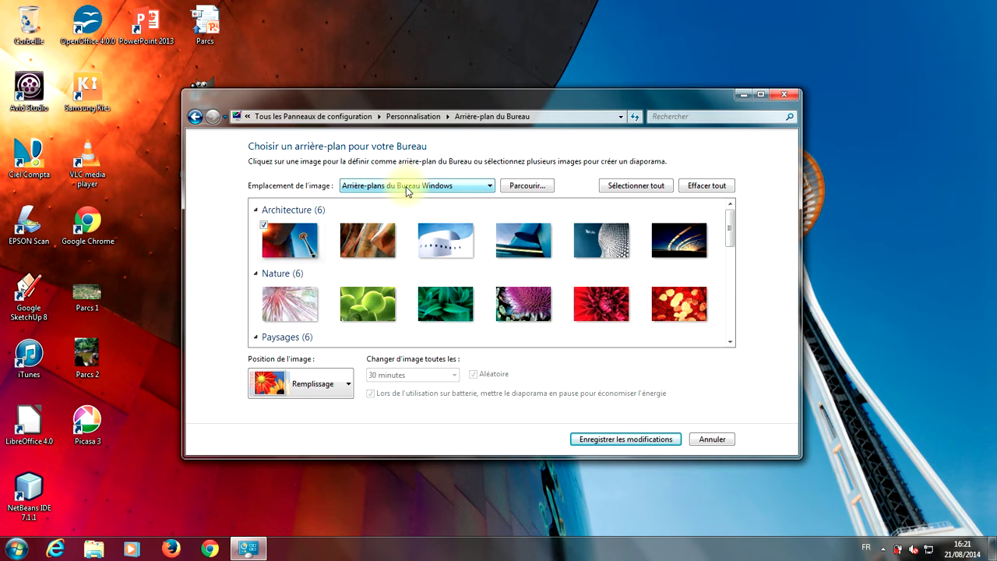
click(407, 187)
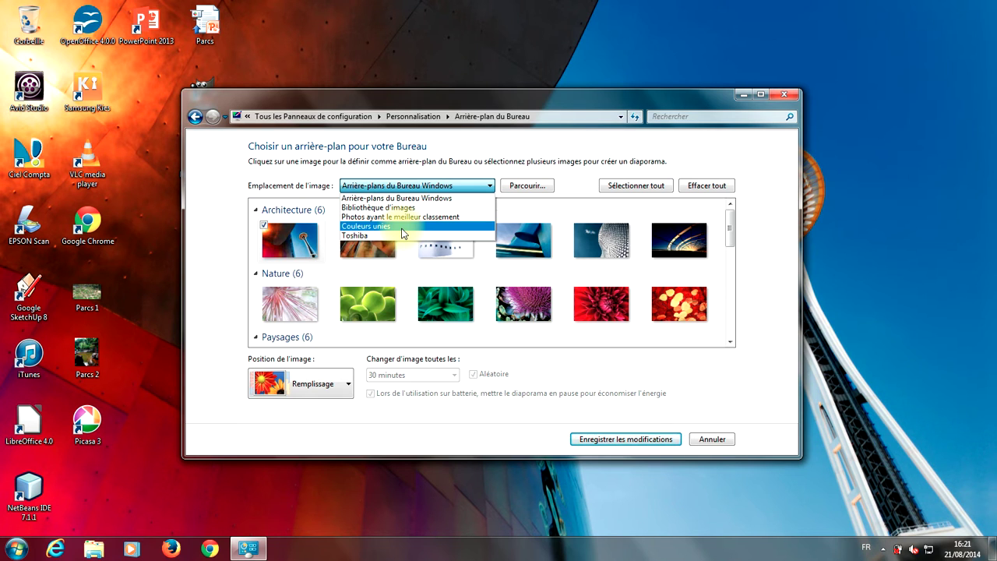
click(428, 179)
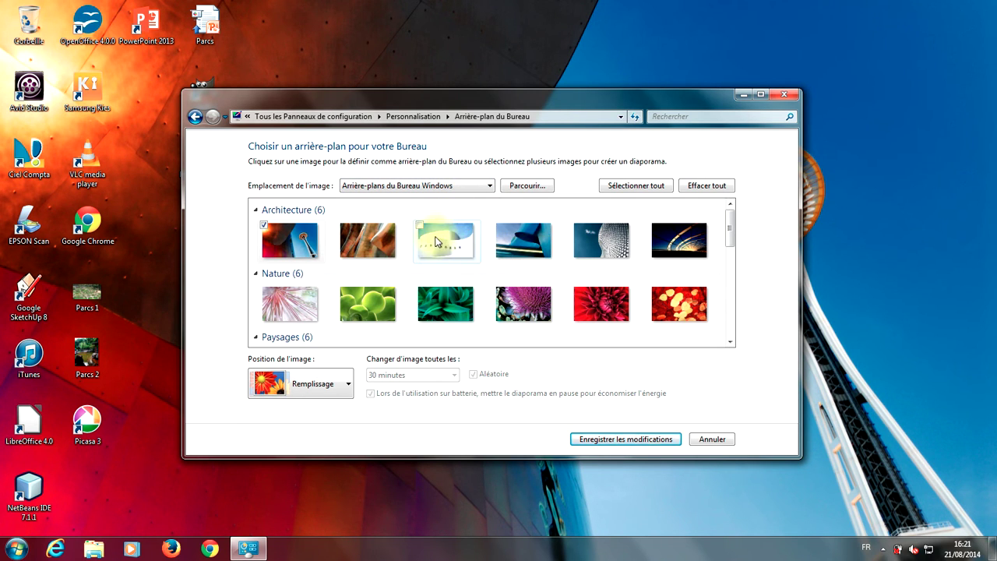
Preview the fifth Architecture image and the red flower in Nature as wallpaper, moving the settings window to see the desktop behind it.
click(602, 241)
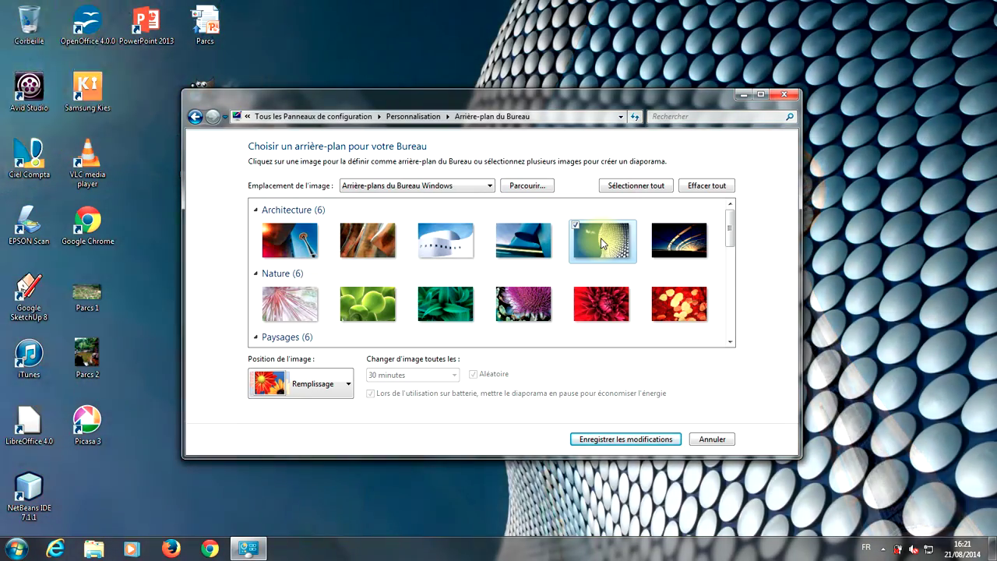
click(599, 301)
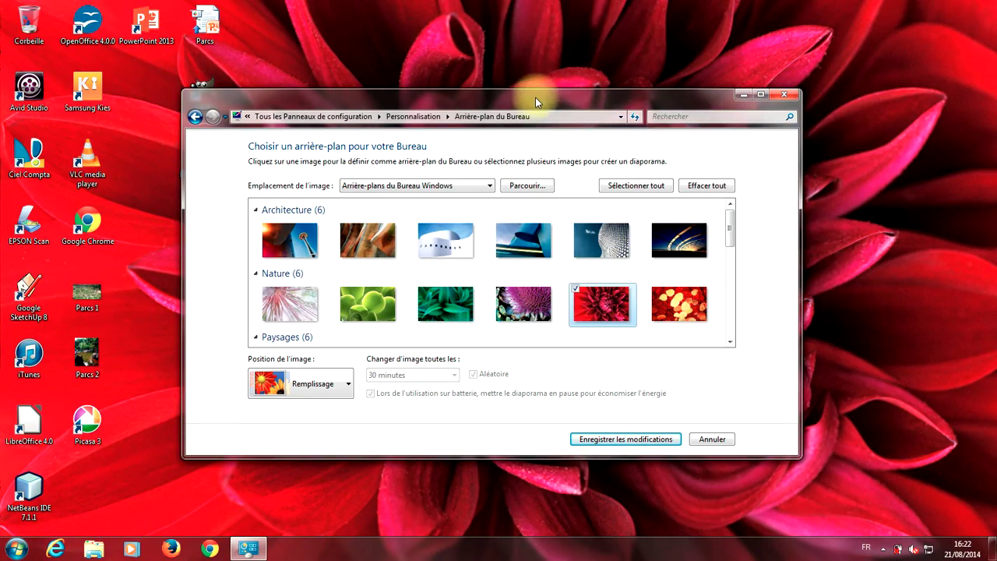
drag(535, 98, 637, 88)
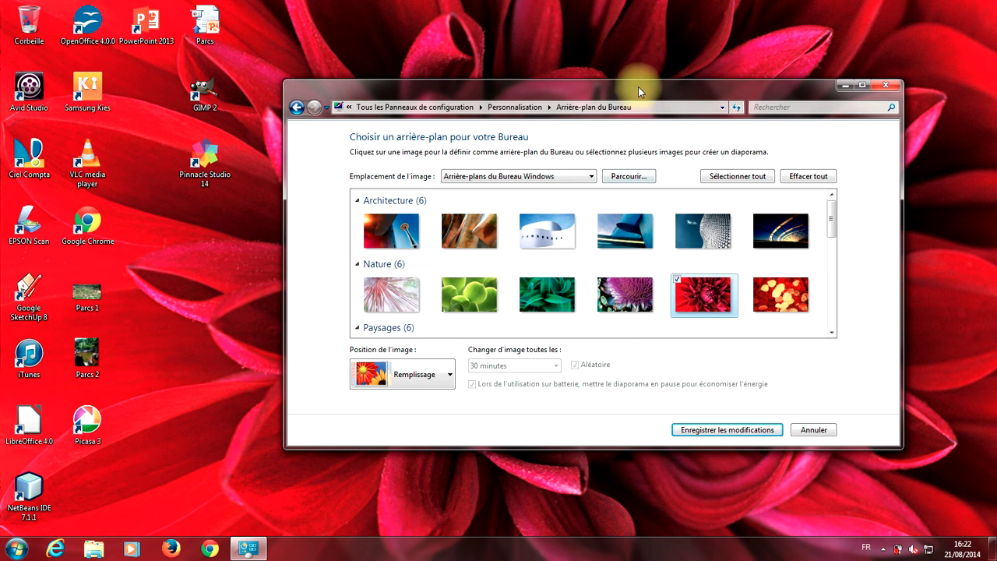
drag(638, 86, 547, 77)
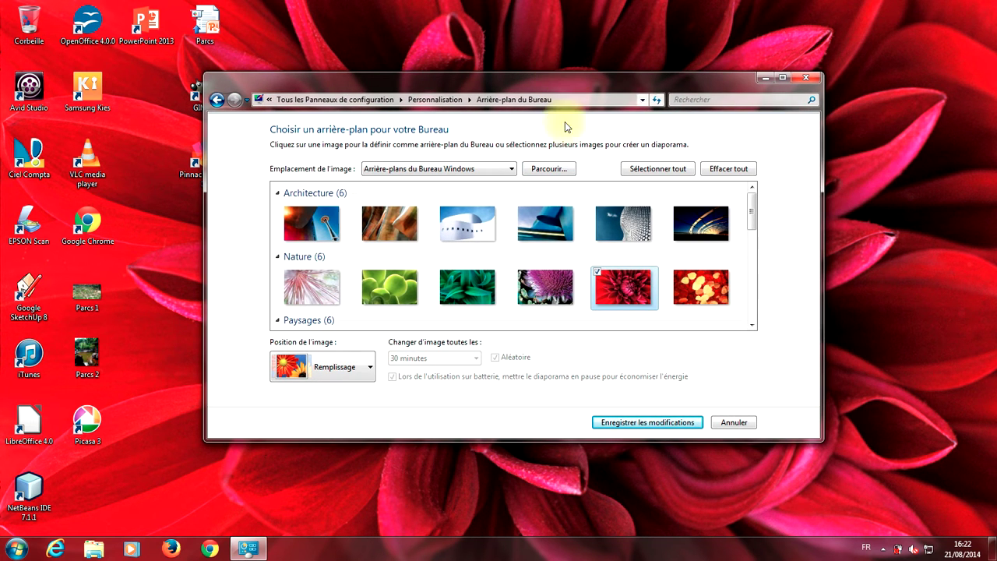
Add the purple flower in Nature and the second and fourth Architecture images to the red flower to form a slideshow.
click(522, 273)
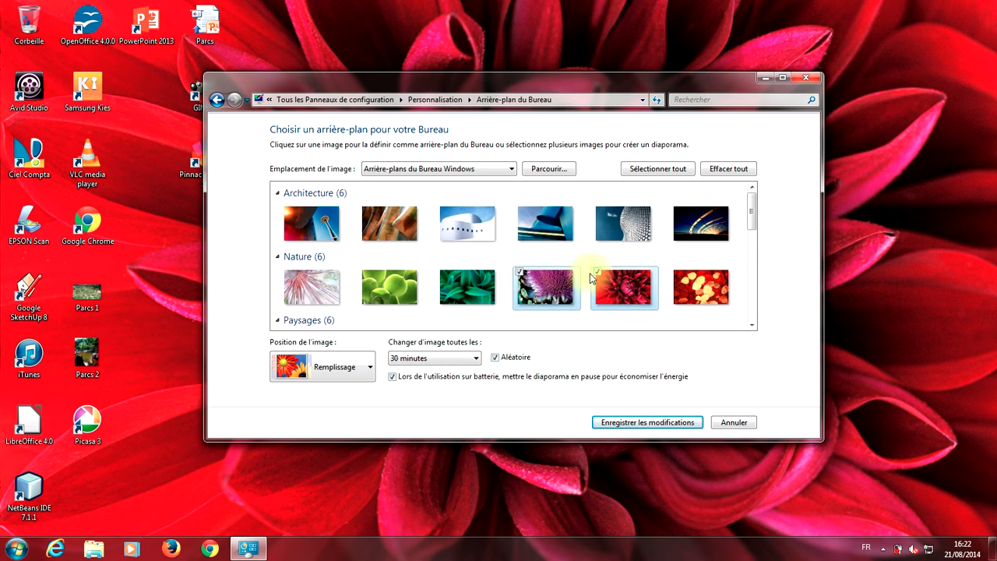
click(518, 207)
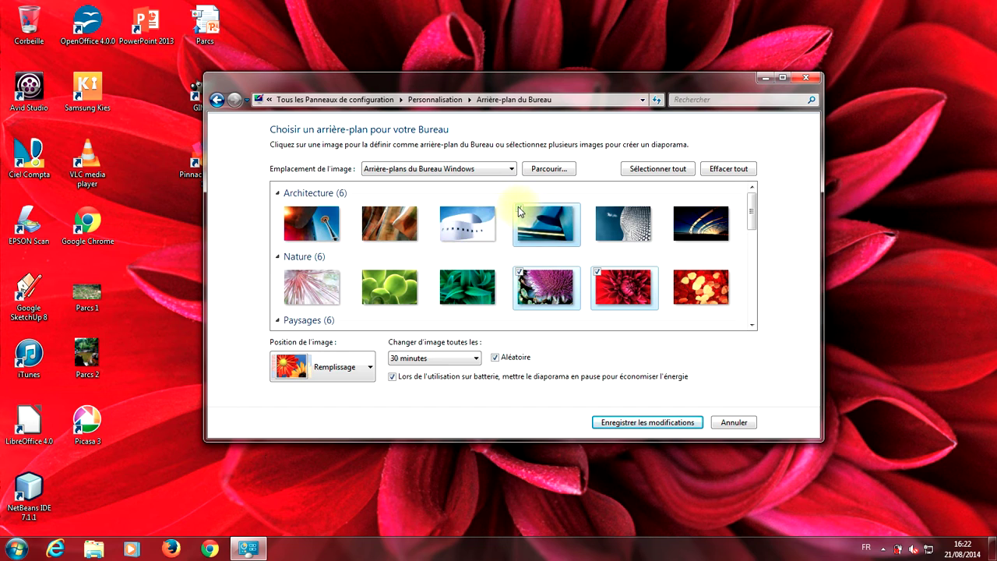
click(374, 210)
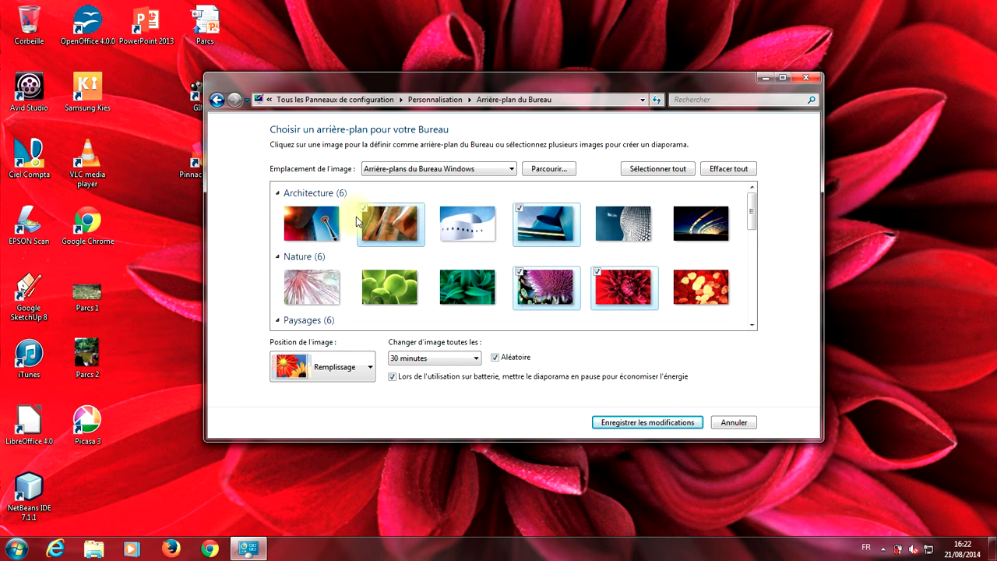
click(287, 276)
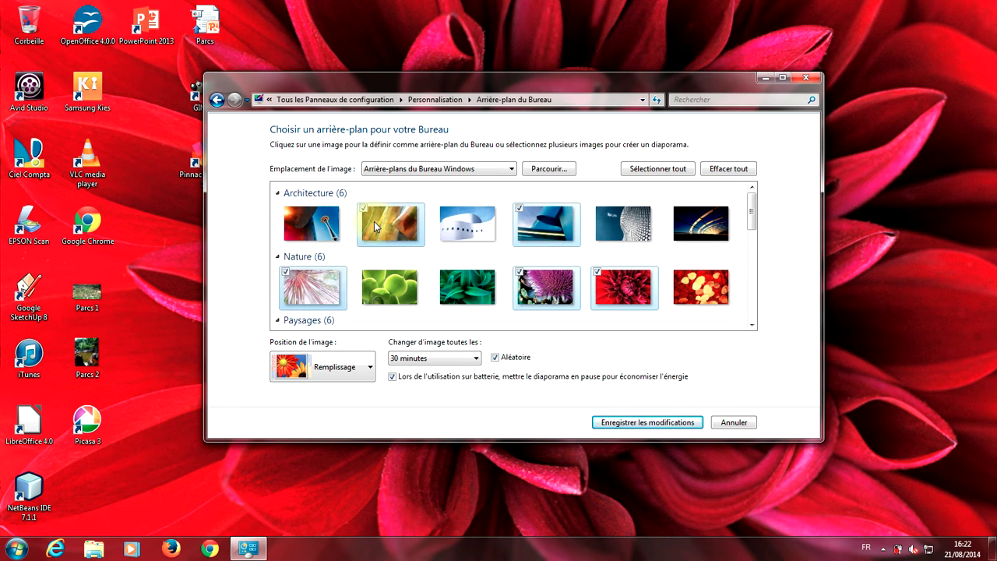
click(533, 277)
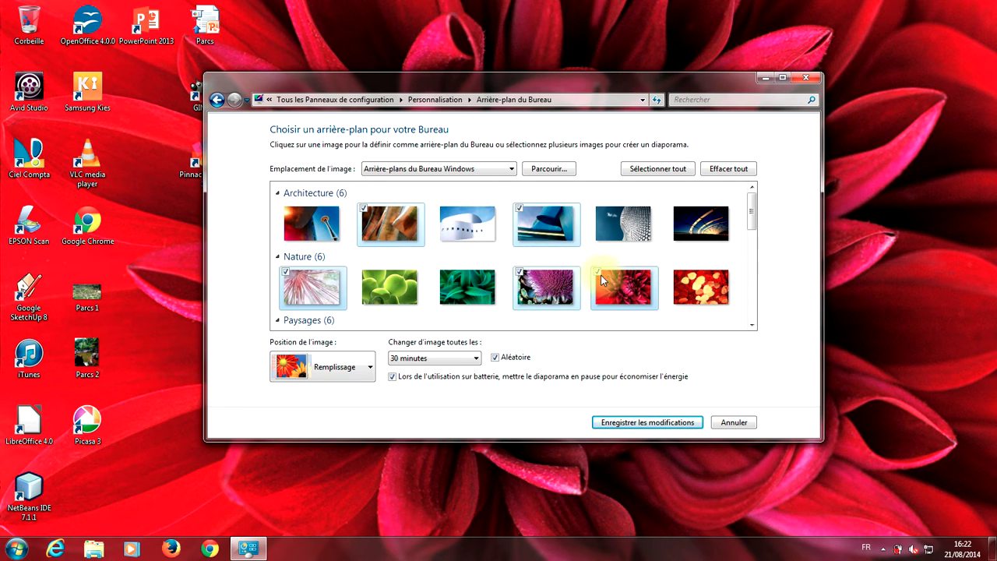
click(520, 223)
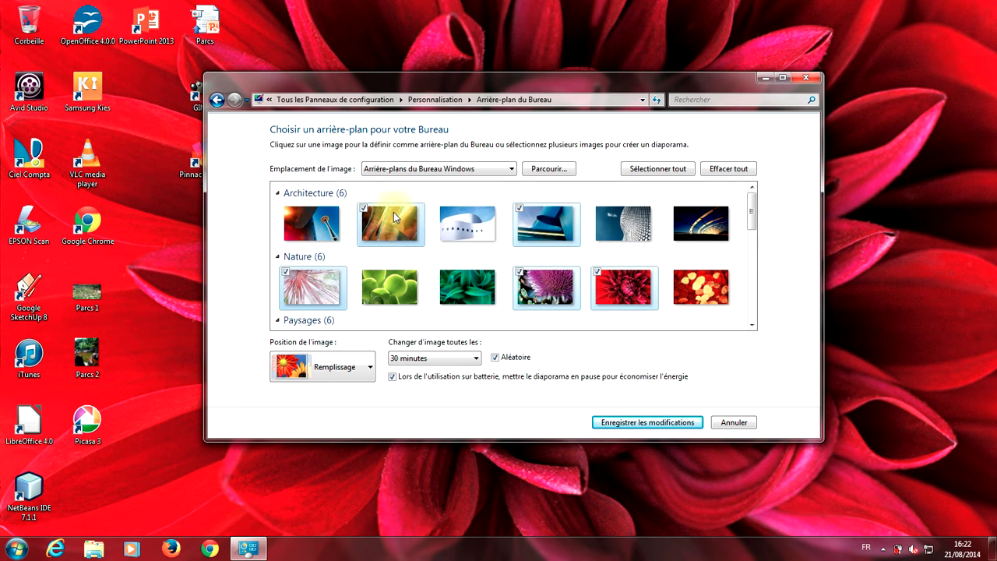
click(287, 274)
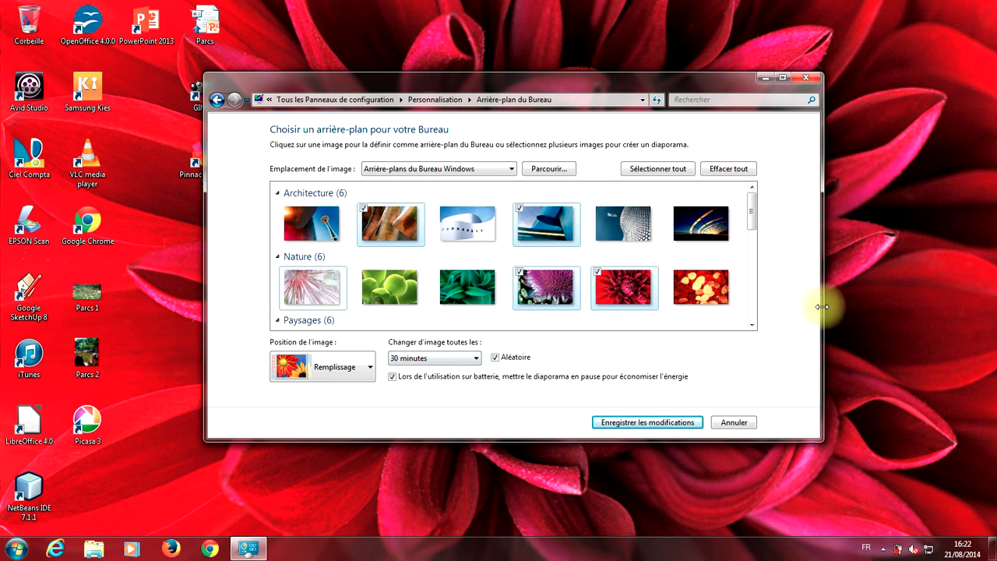
Review the slideshow's image change intervals and turn off its Aléatoire option.
click(430, 362)
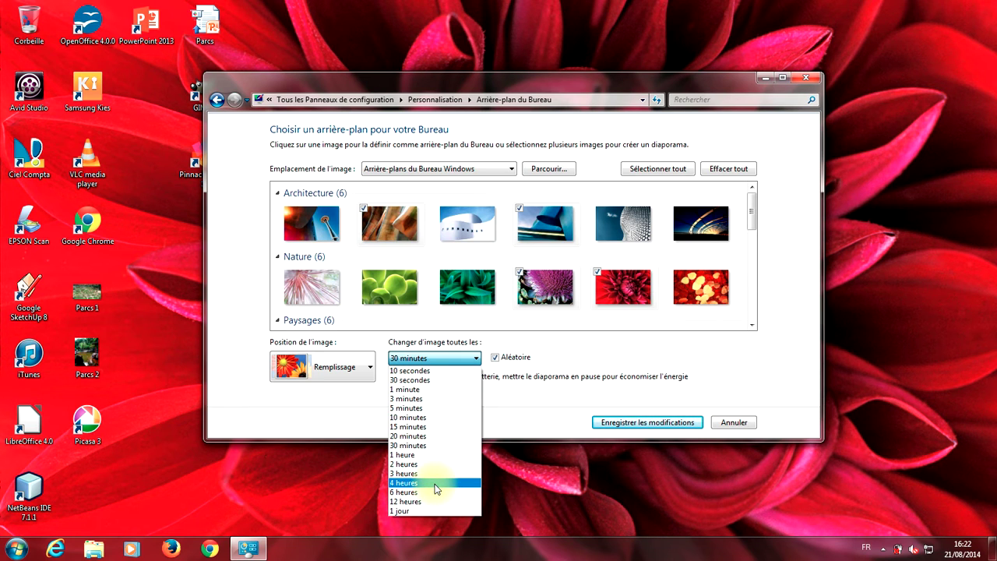
click(558, 366)
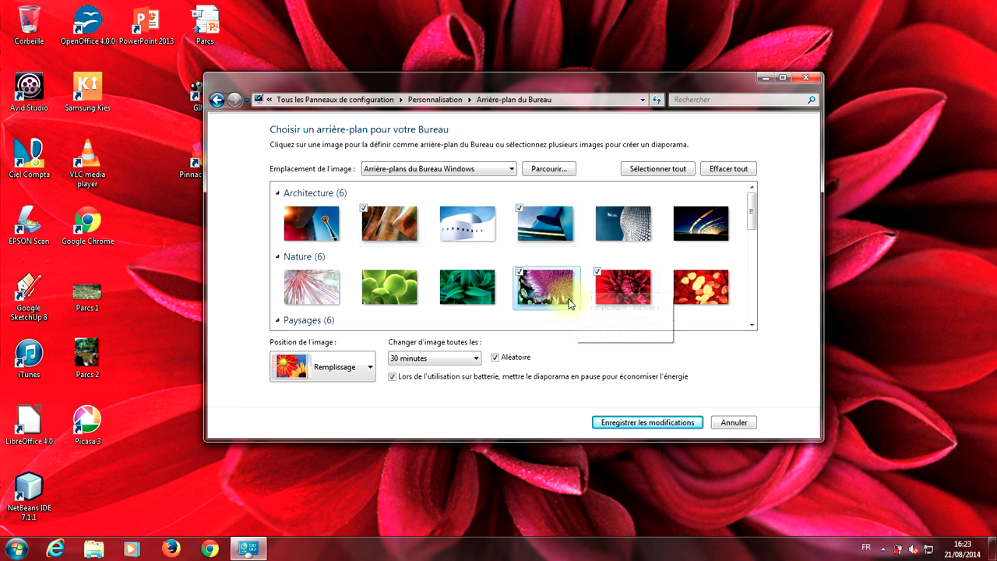
click(498, 361)
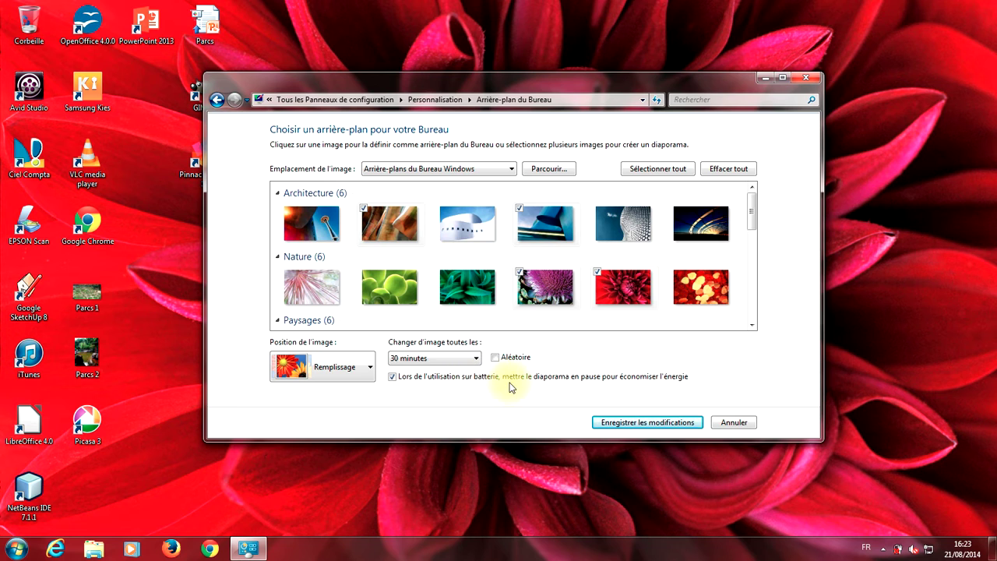
click(598, 273)
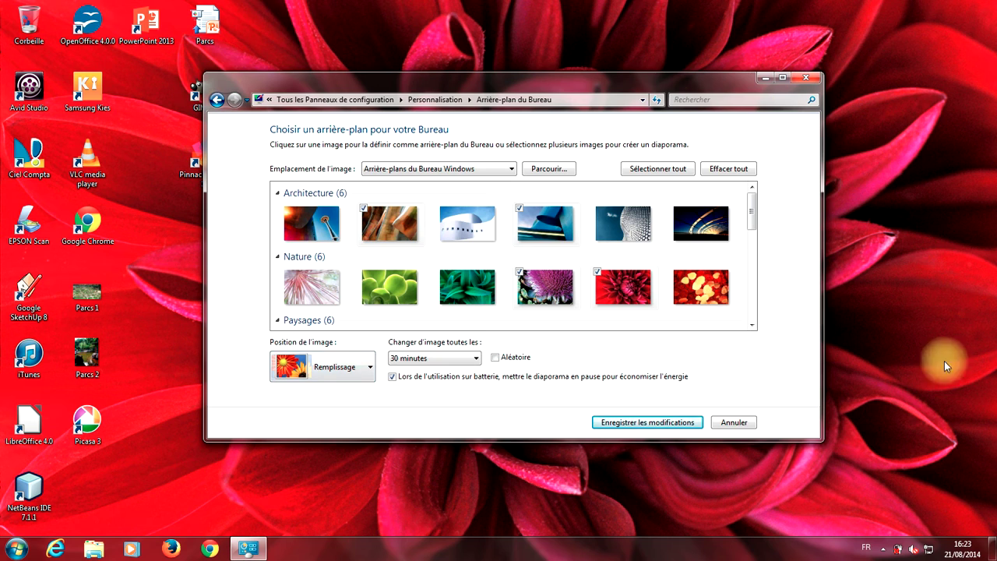
Review the picture position options, keep Remplissage, and close the background settings without saving.
click(330, 368)
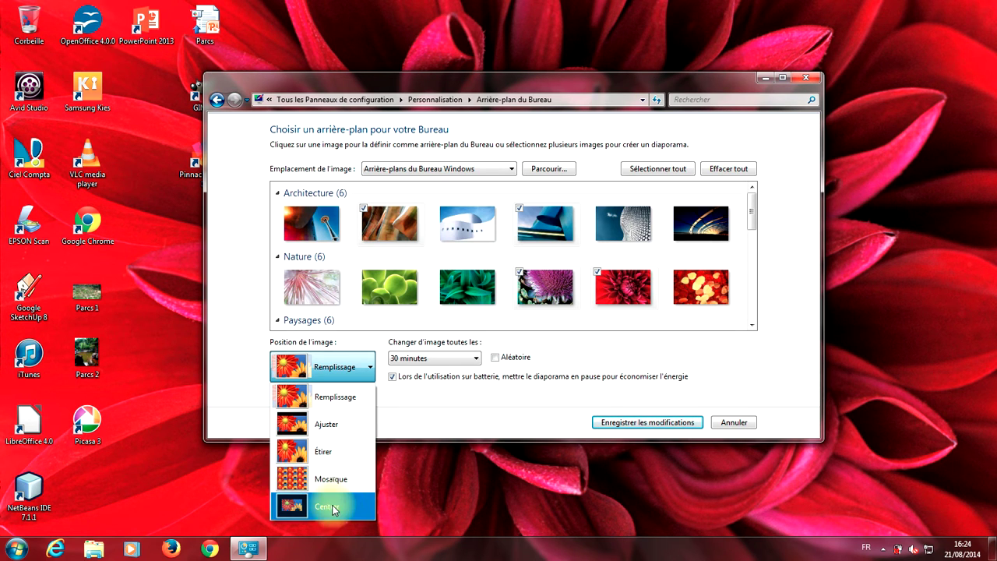
click(410, 427)
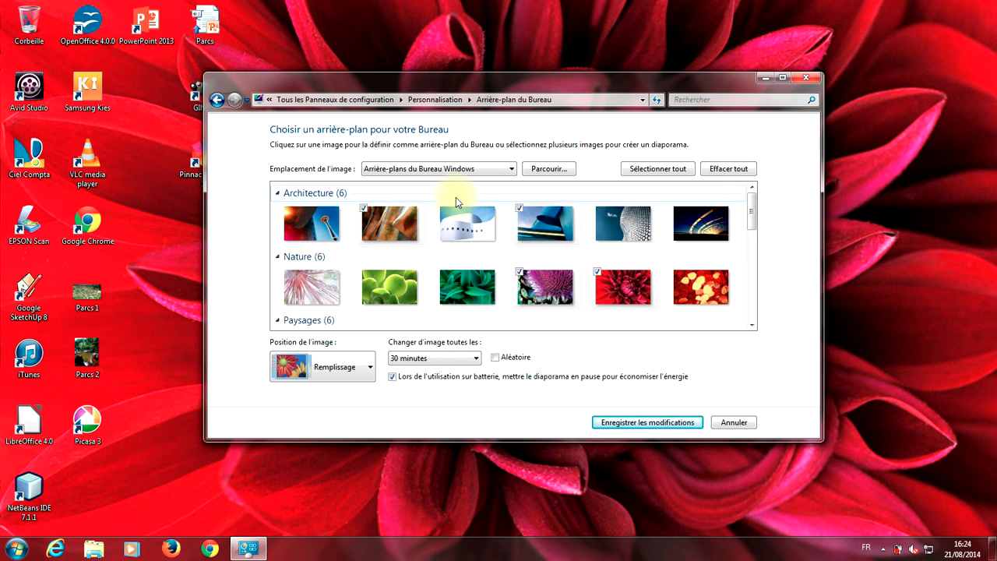
click(808, 79)
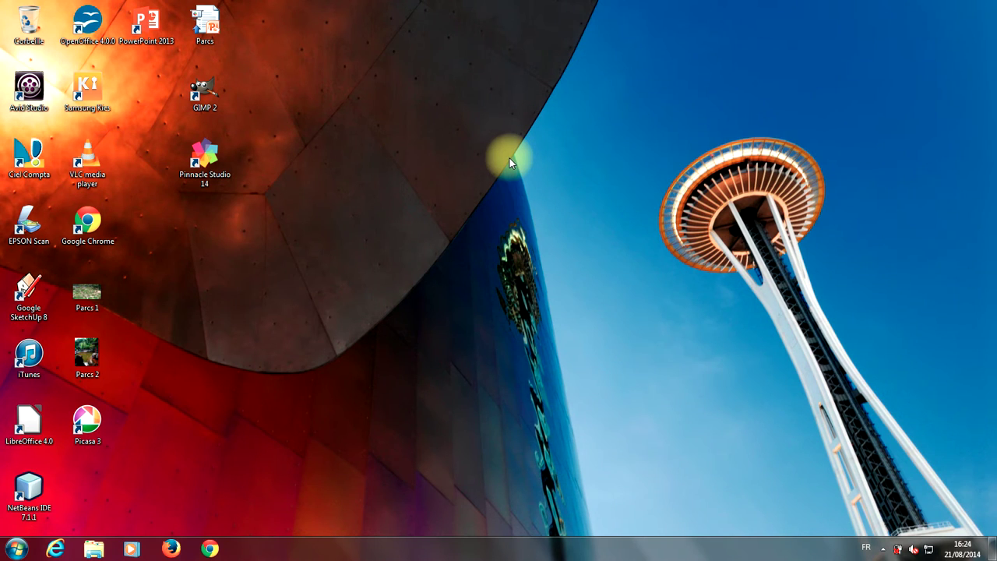
Reopen the desktop background settings through personalization and set the image location to Bibliothèque d'images.
right_click(510, 159)
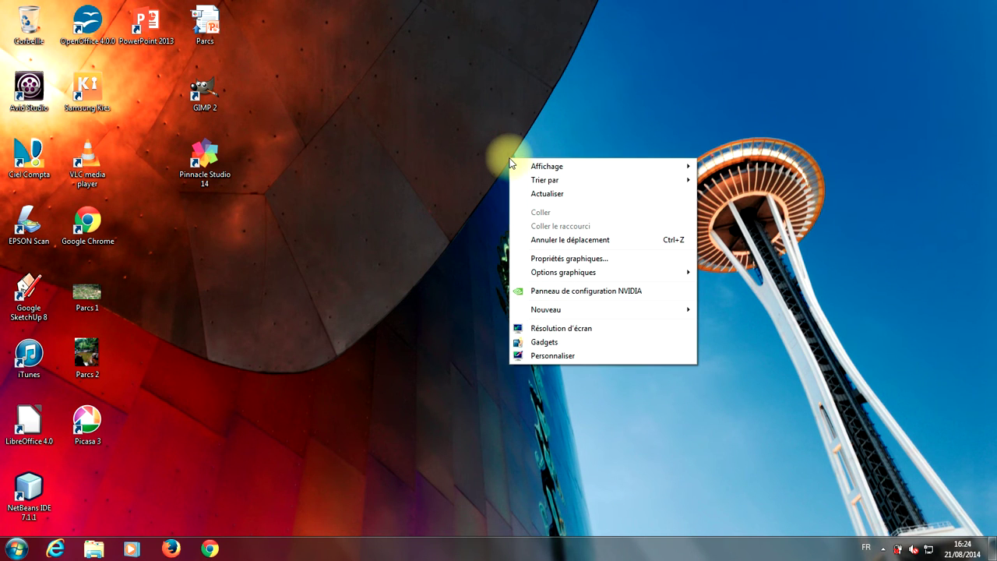
click(562, 356)
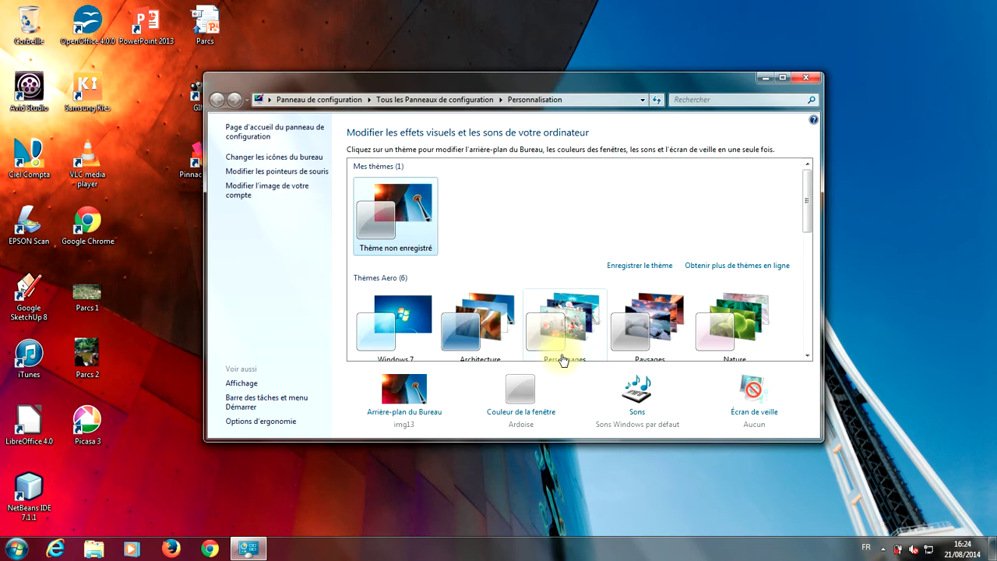
click(387, 408)
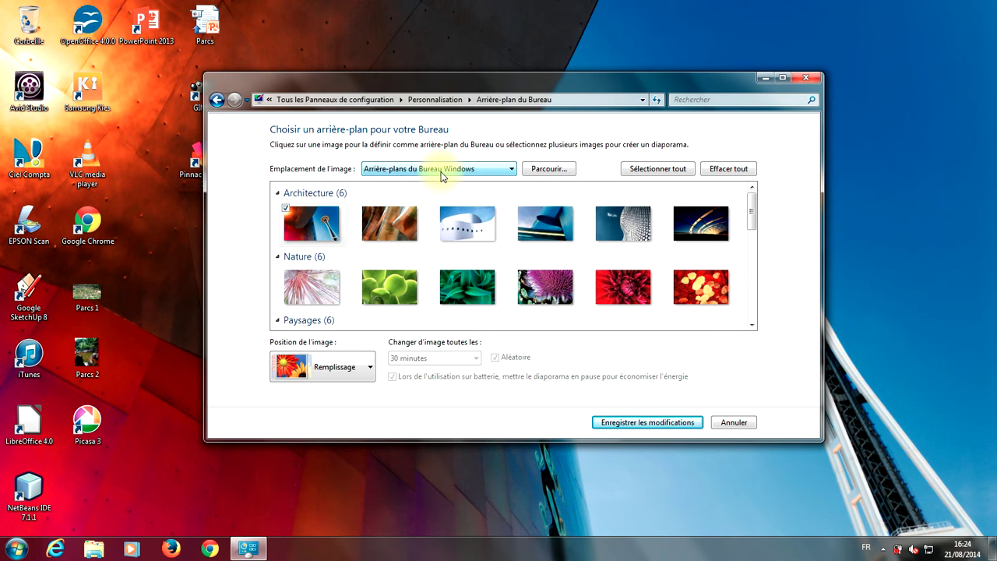
click(442, 174)
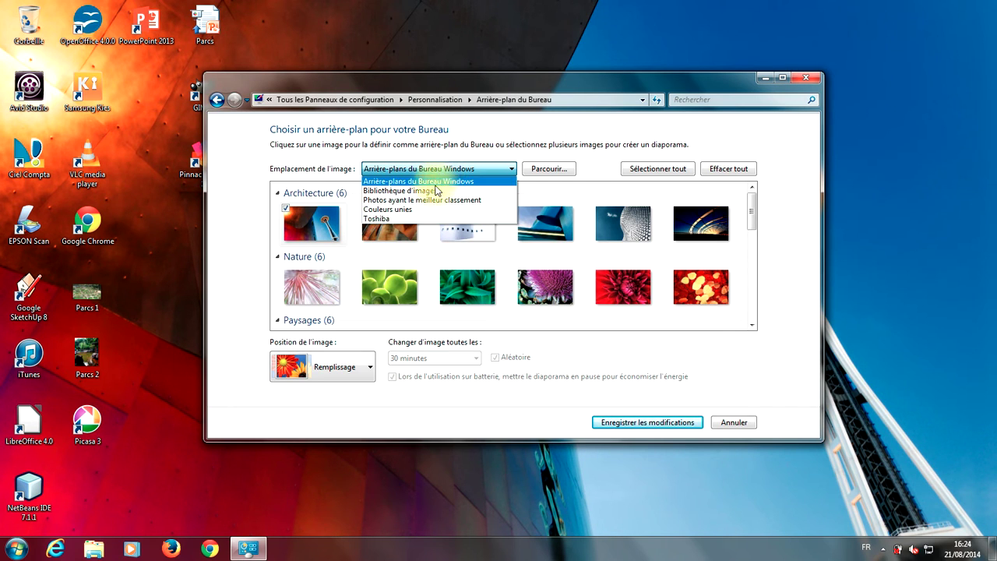
click(433, 197)
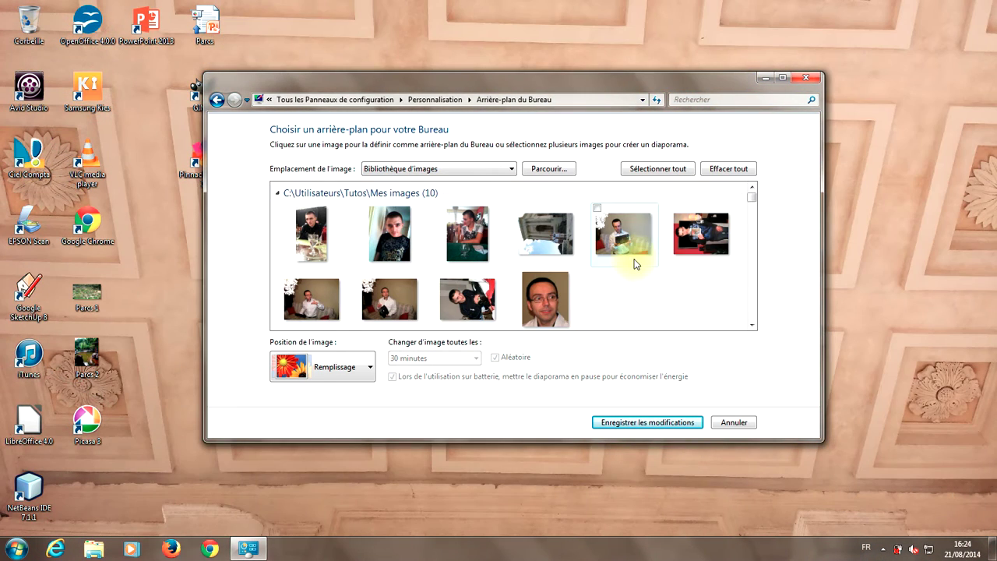
Select the fifth image in the Aigues Mortes 2013 folder as wallpaper and move the settings window slightly down.
scroll(641, 263, down, 5)
scroll(437, 263, down, 10)
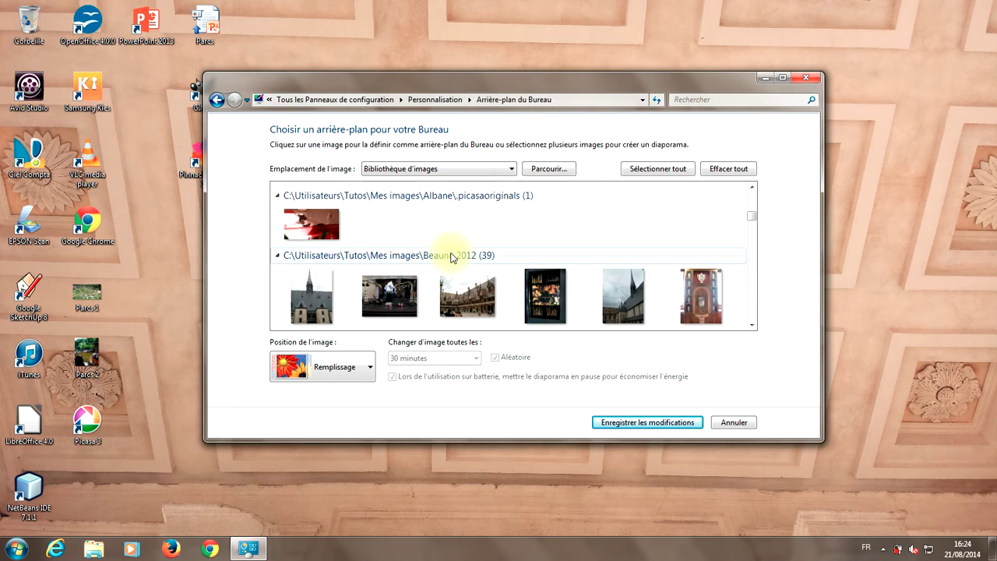
scroll(406, 277, down, 10)
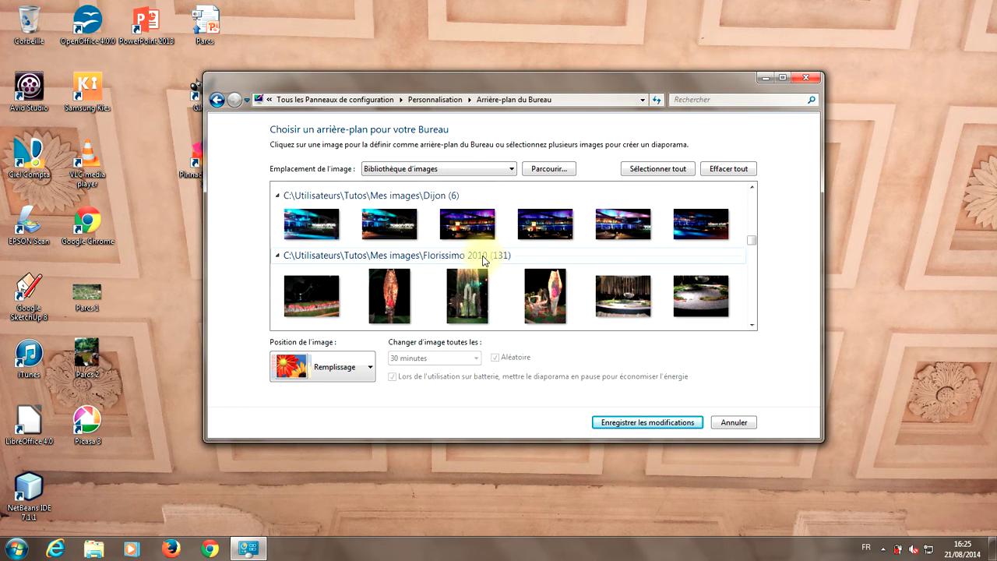
scroll(526, 262, down, 6)
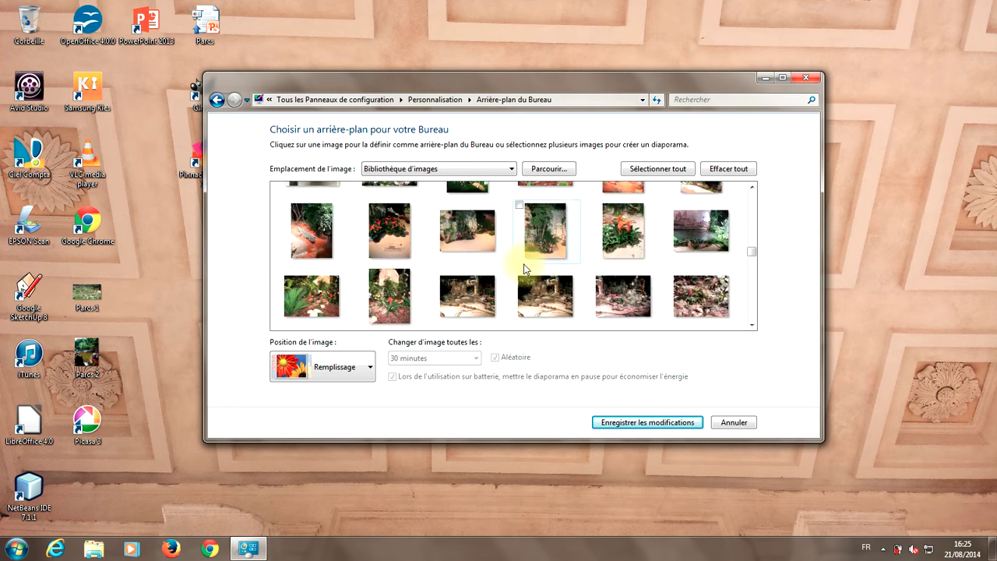
scroll(543, 256, up, 15)
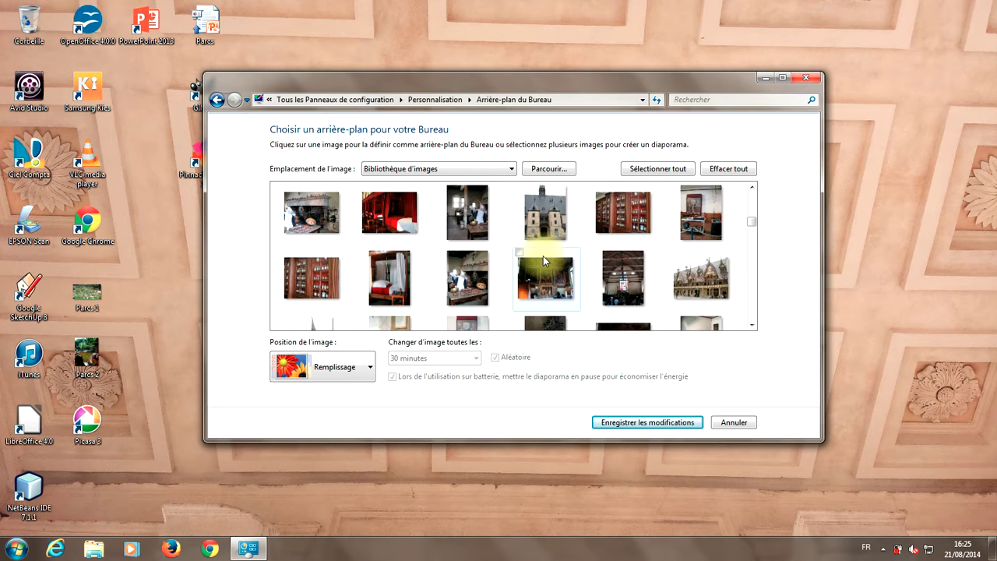
scroll(544, 260, up, 3)
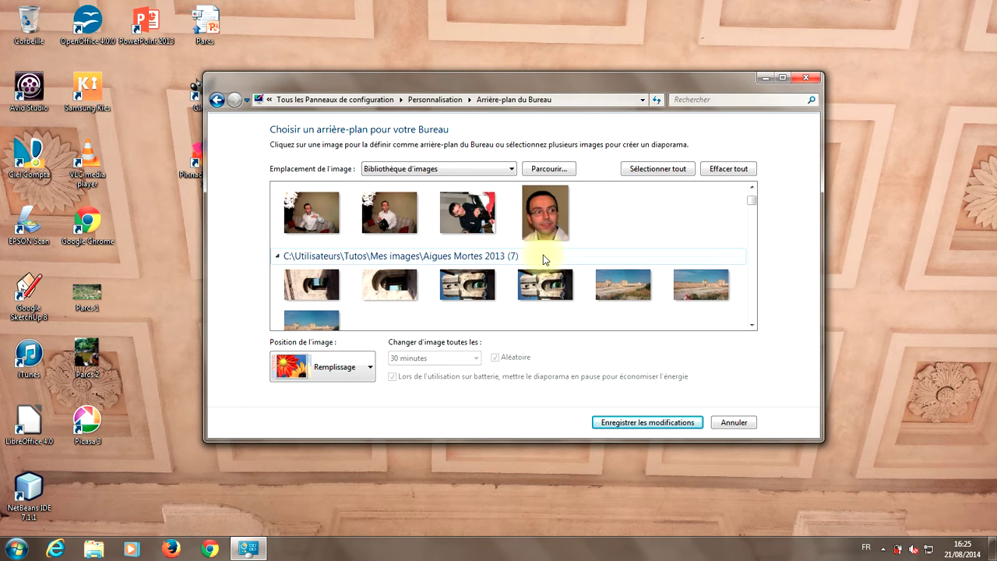
click(626, 288)
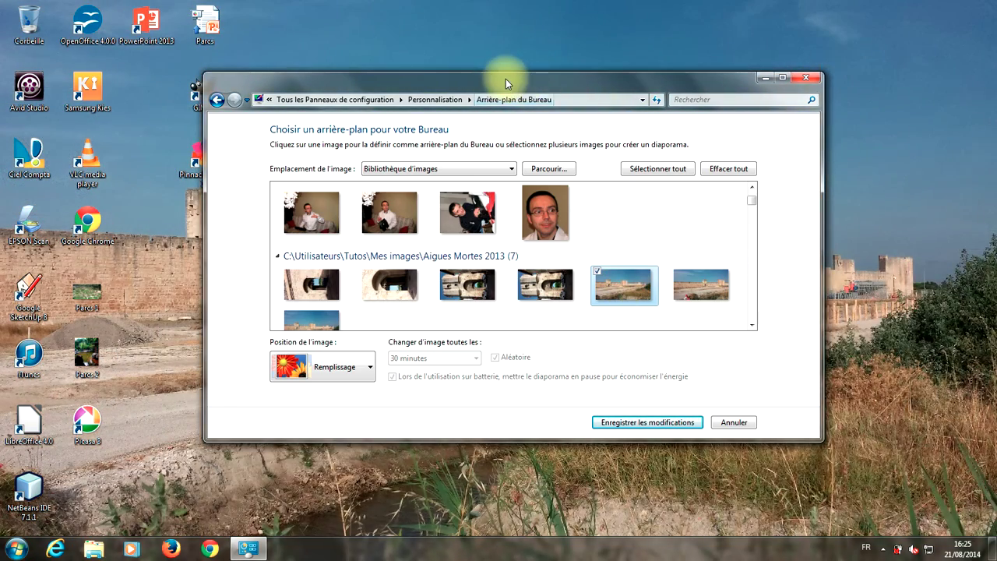
drag(517, 82, 517, 116)
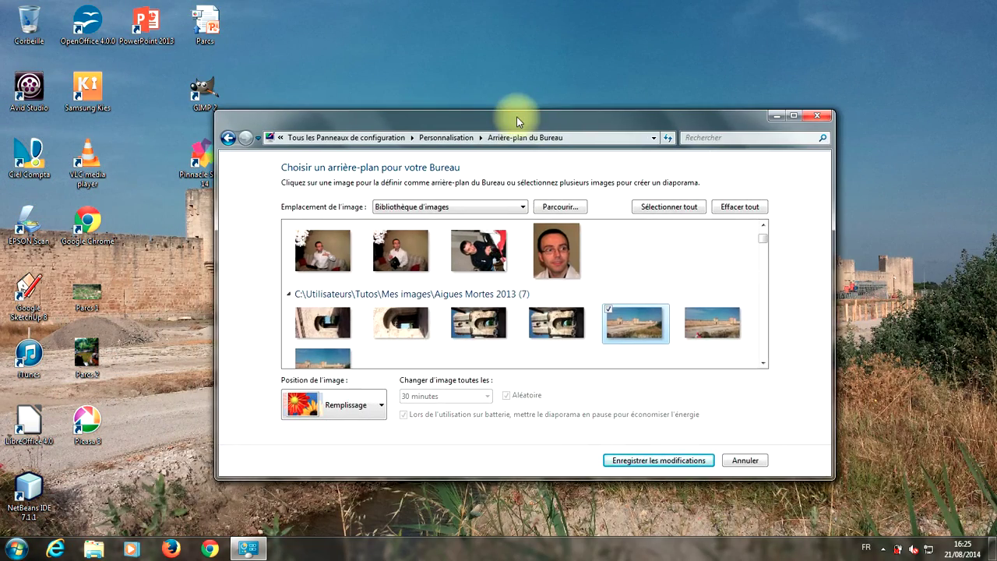
Tick three pictures in the Albane folder for a slideshow, then discard the background changes and close the personalization window.
scroll(586, 322, down, 1)
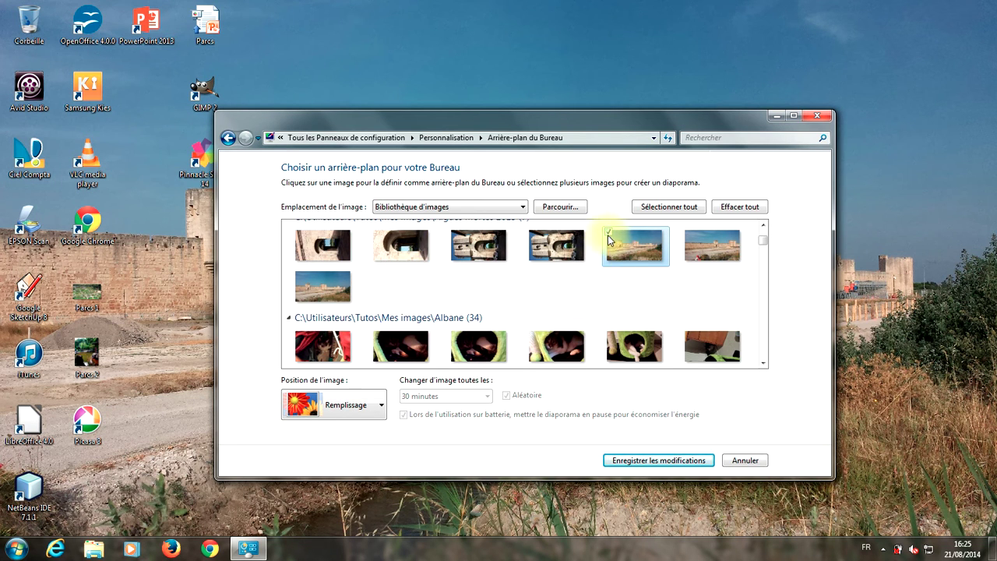
click(607, 337)
scroll(573, 330, down, 2)
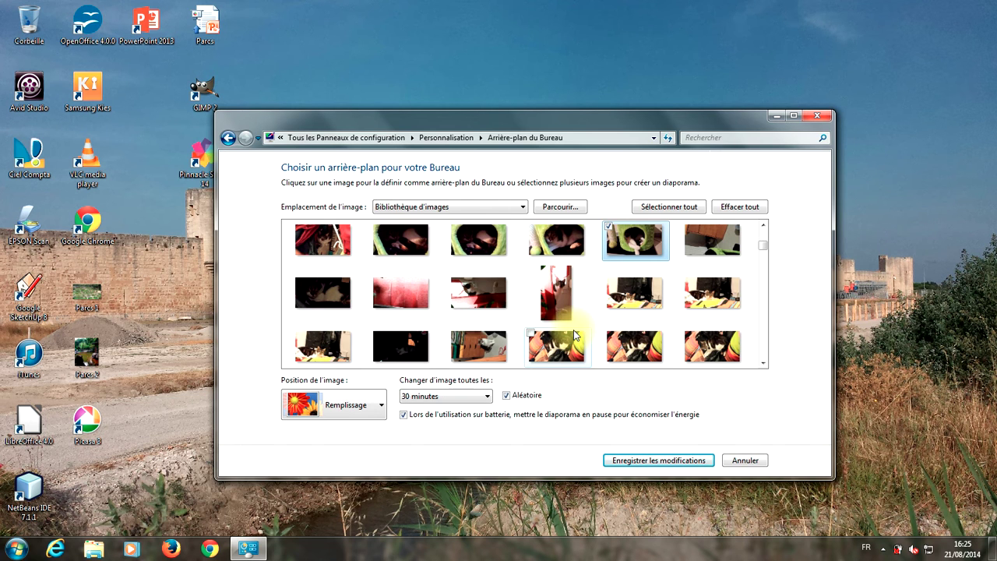
click(533, 335)
click(454, 333)
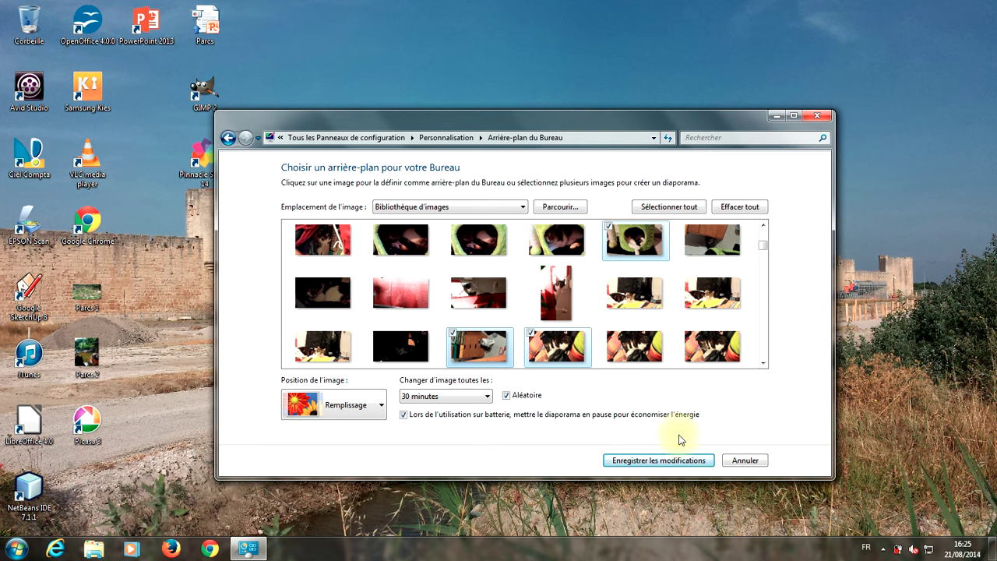
click(743, 461)
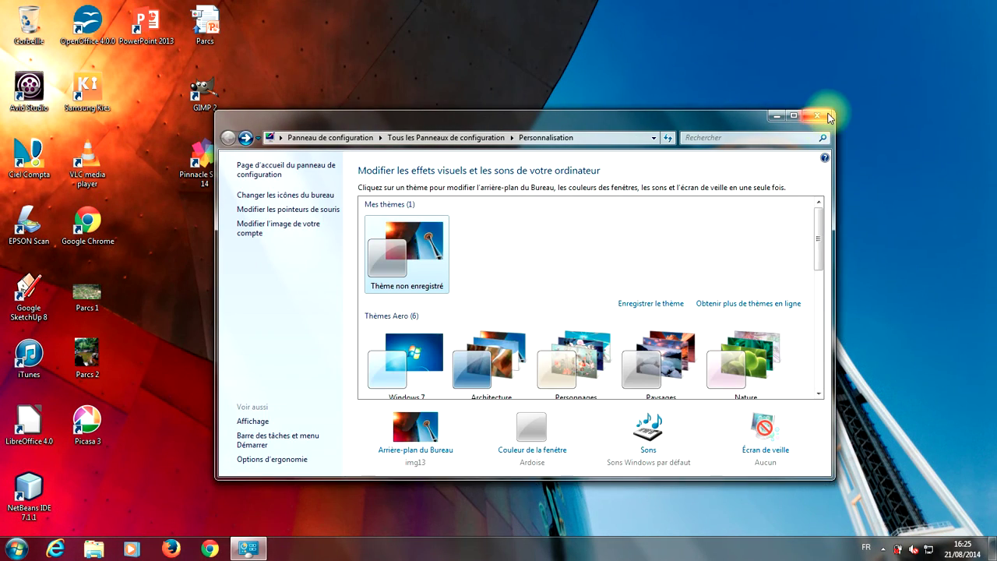
click(816, 115)
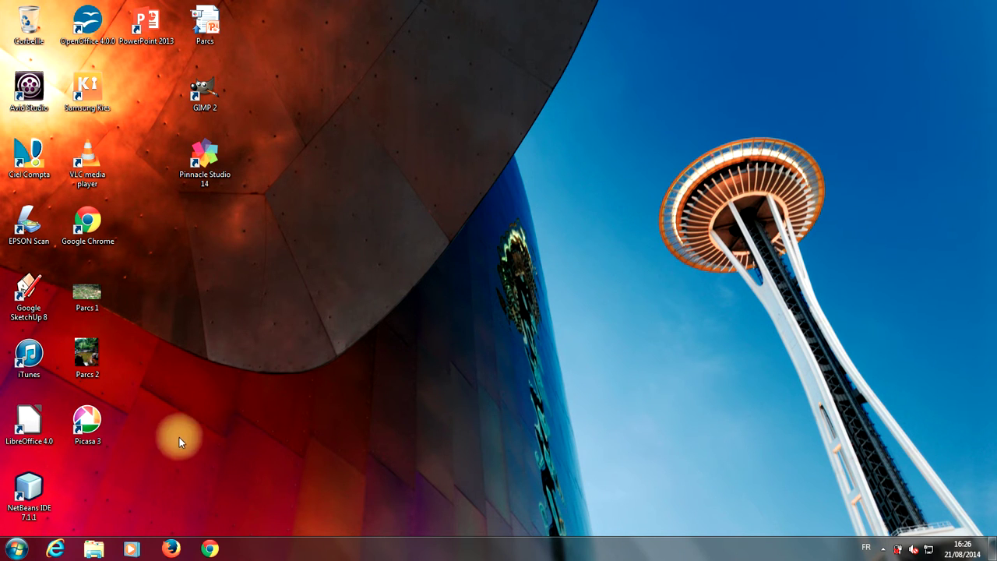
Set DSC_0068 from the Paysages folder of the Images library as the desktop background and move the Explorer window lower.
click(98, 552)
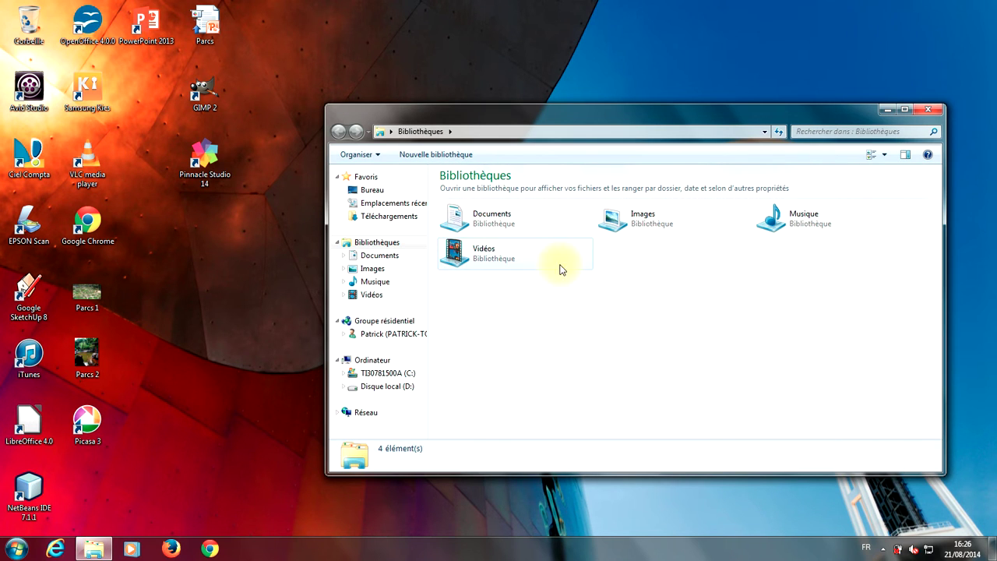
double_click(624, 222)
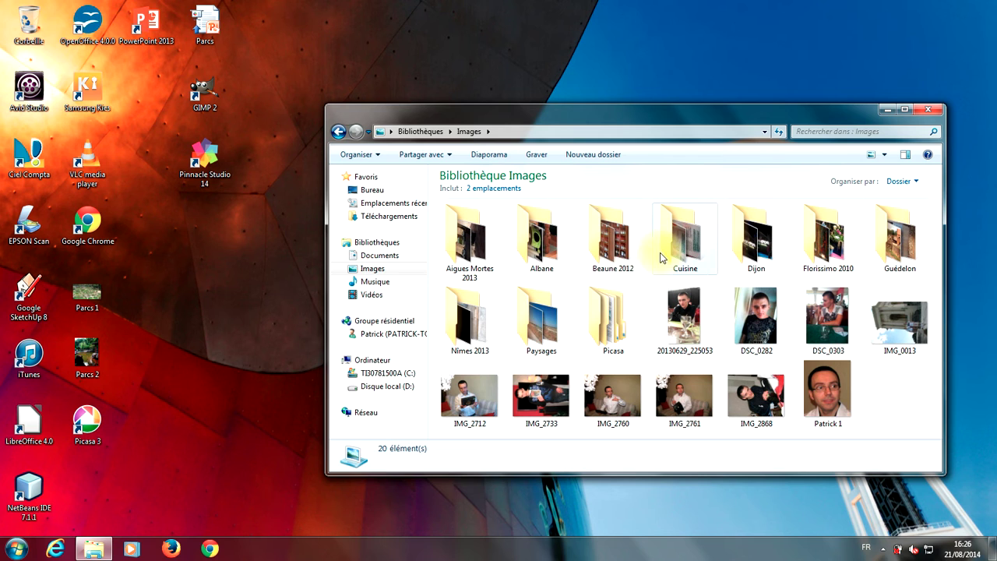
double_click(537, 332)
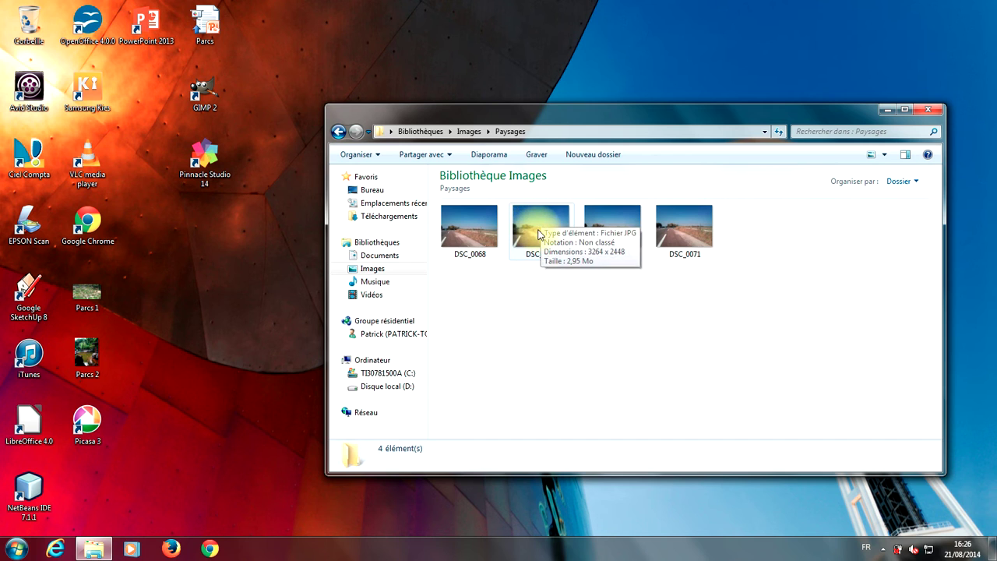
click(475, 228)
right_click(475, 230)
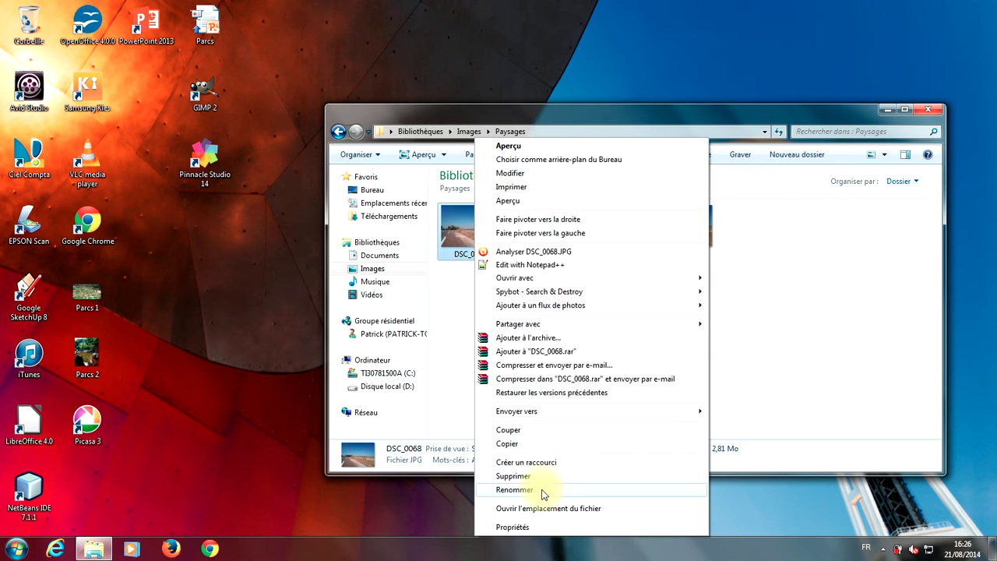
click(548, 166)
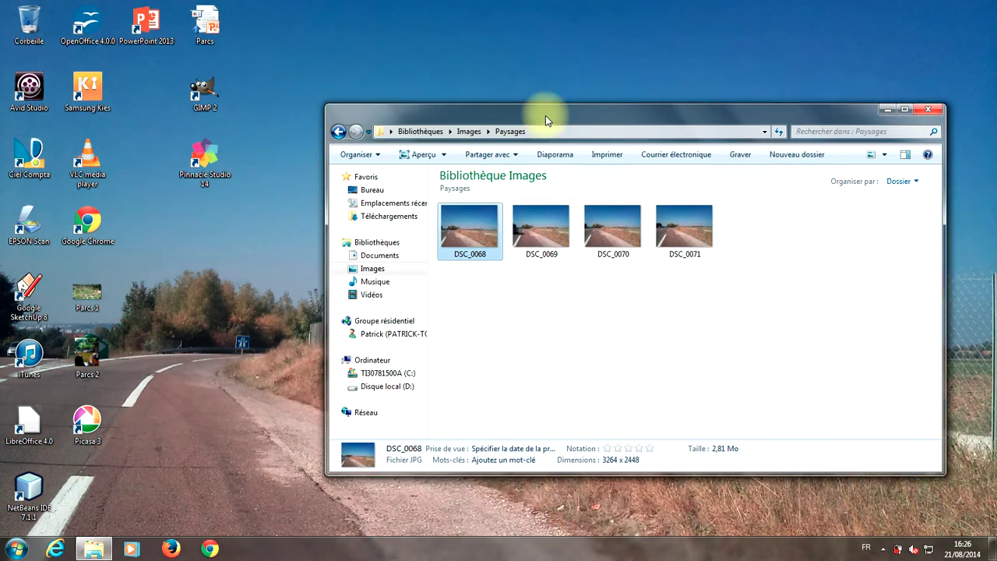
drag(545, 115, 505, 171)
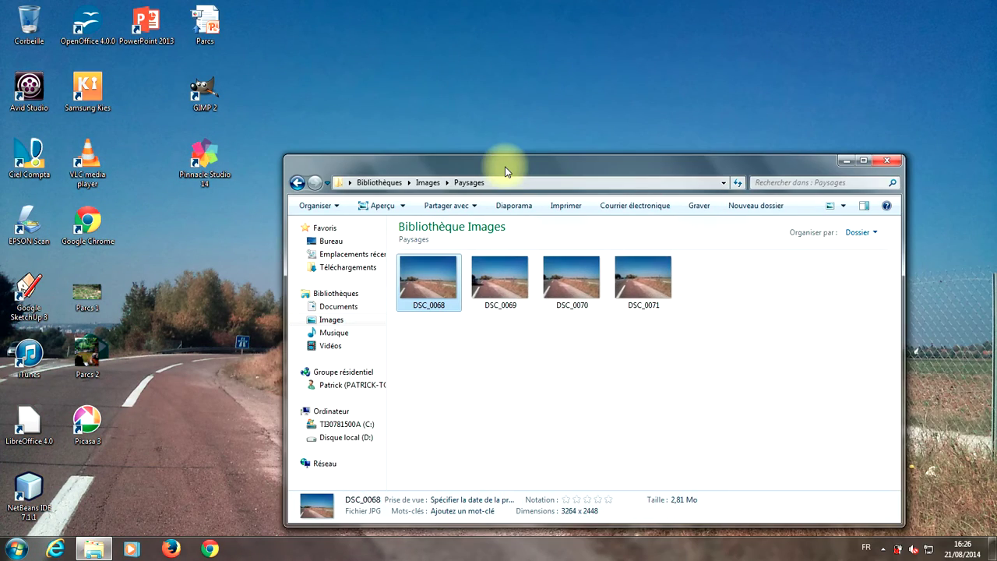
Set IMG_0852 from the Florissimo 2010 folder of the Images library as the desktop background, then reveal the desktop by closing Explorer.
click(428, 182)
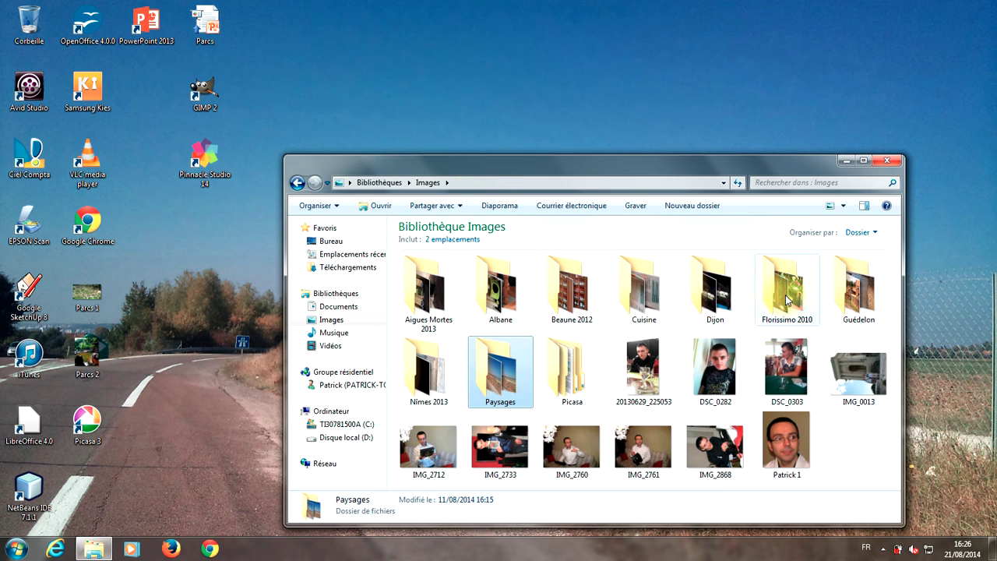
double_click(810, 296)
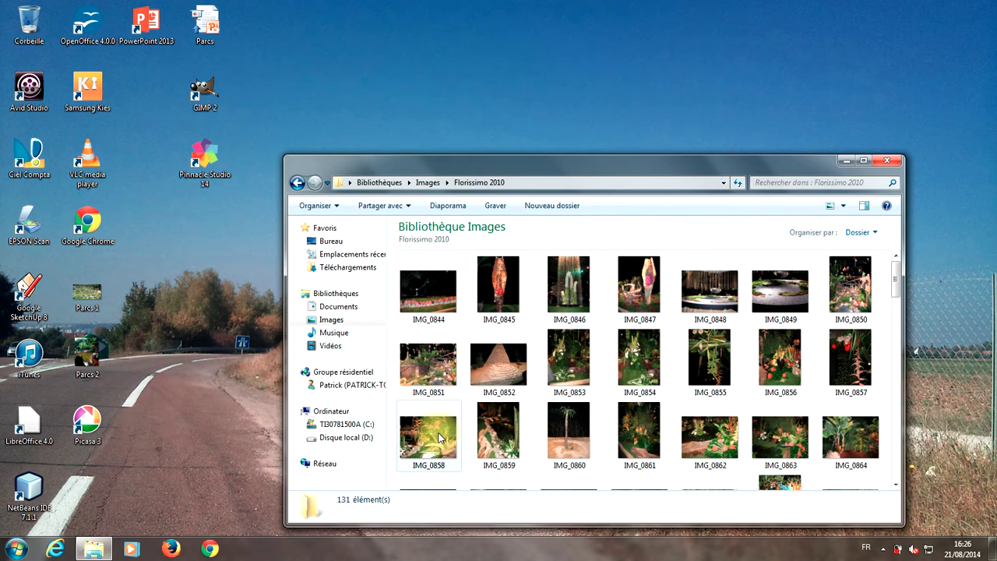
right_click(496, 369)
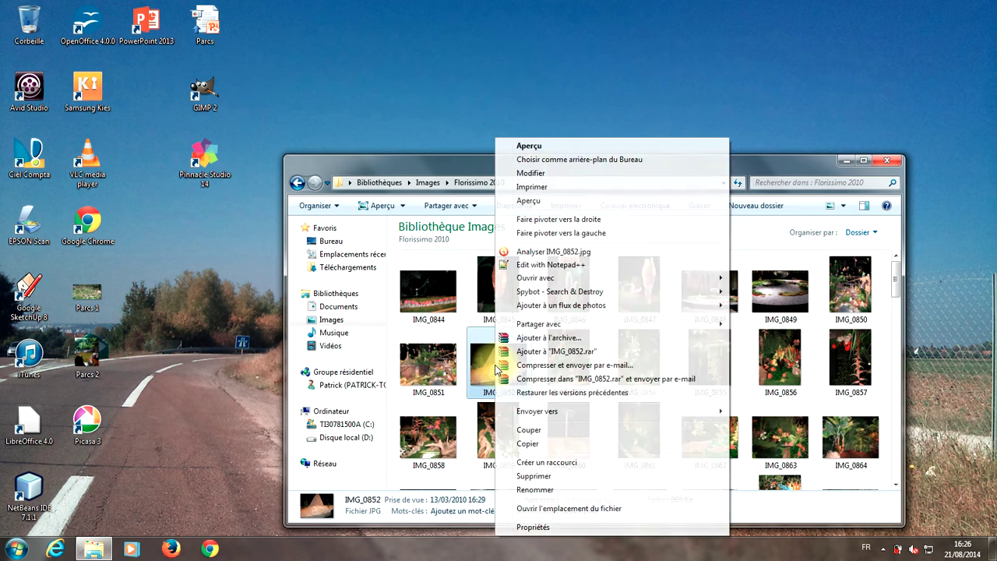
click(550, 160)
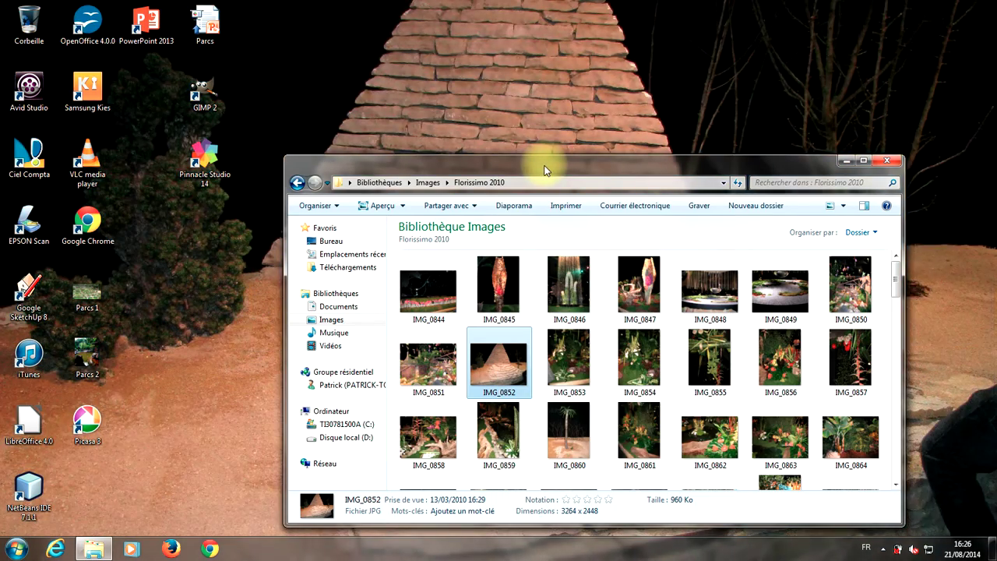
drag(544, 170, 527, 196)
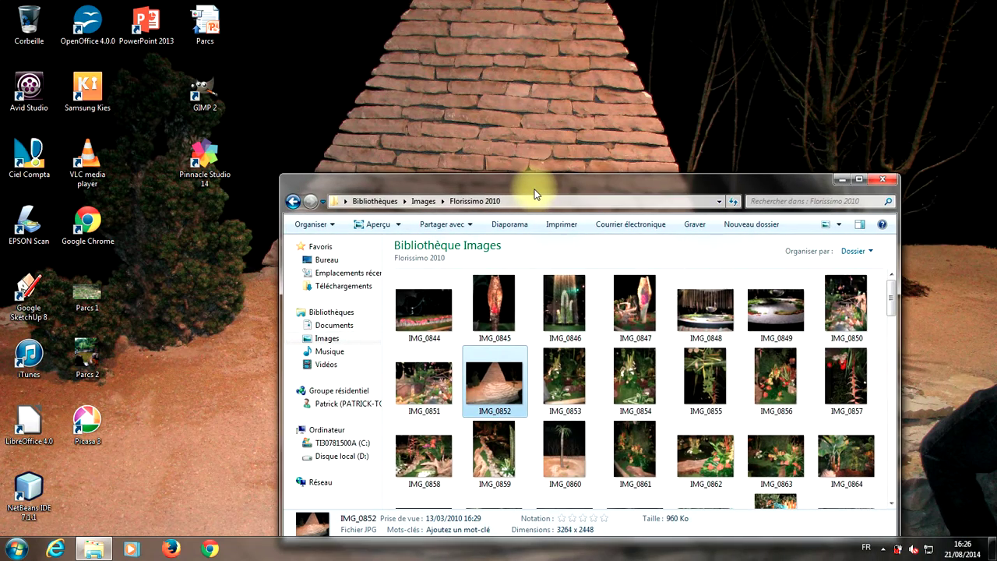
click(876, 180)
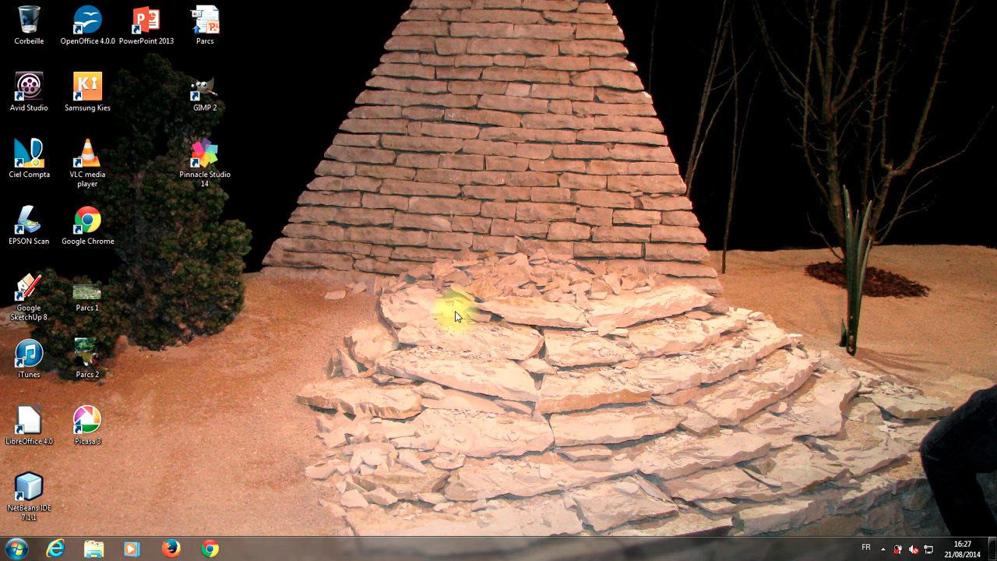
Switch to Firefox and search Google Images for "mer".
click(176, 544)
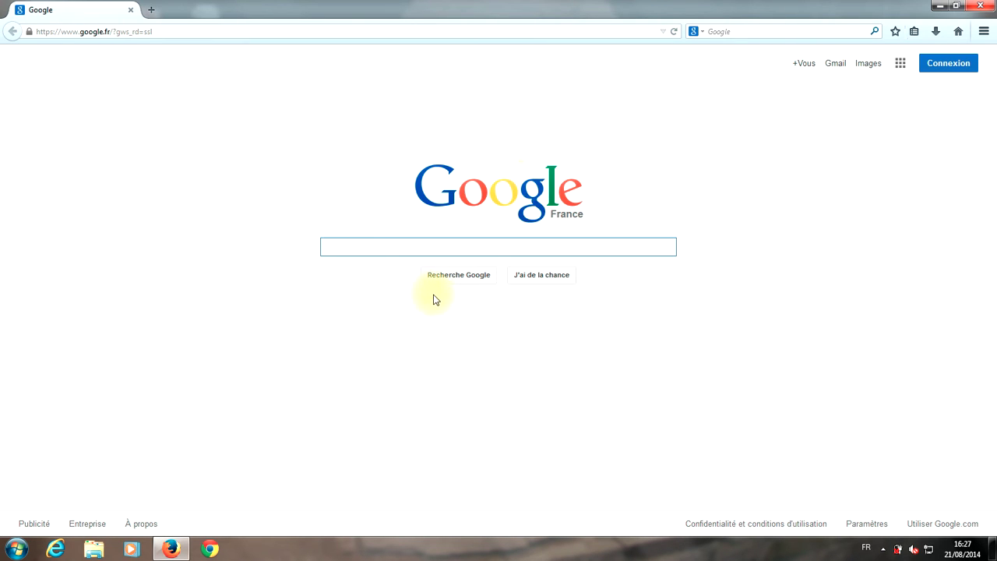
click(869, 66)
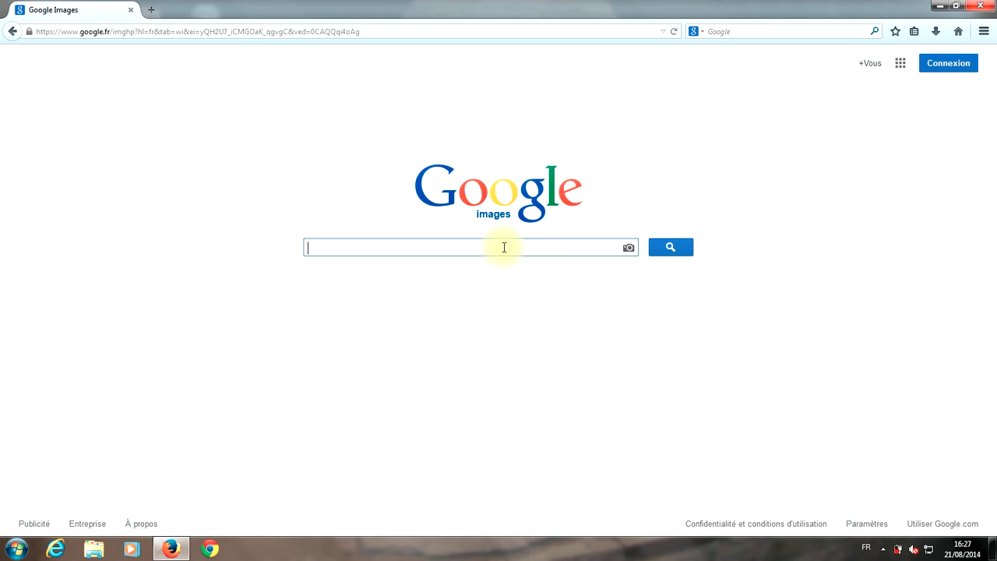
text(mer)
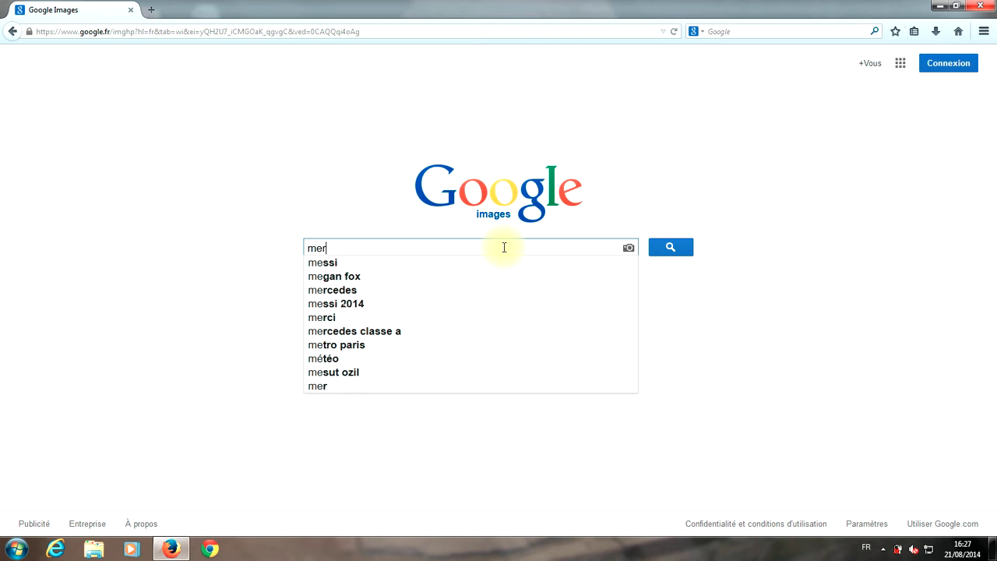
key(Return)
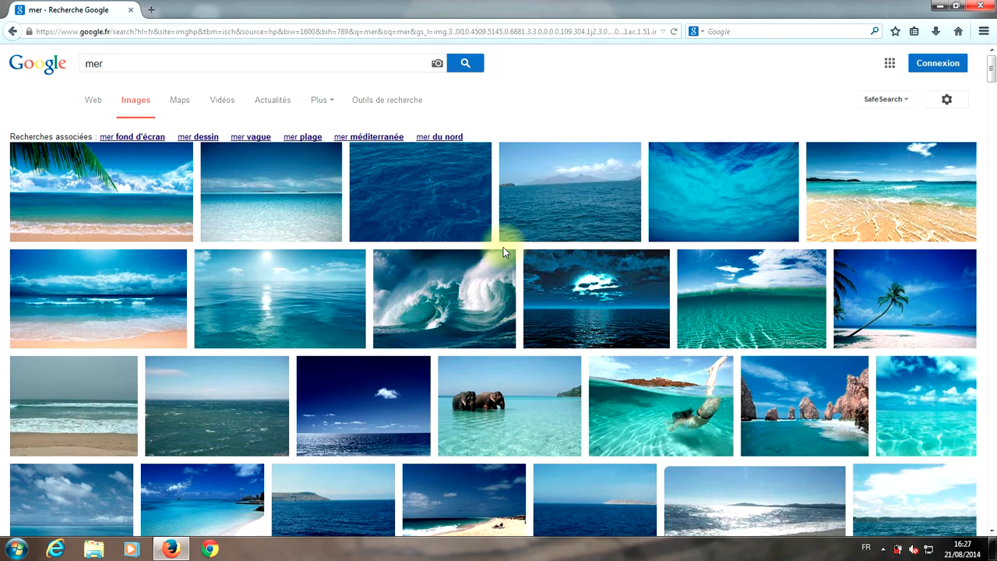
Open the first sea image at full size, set it as the desktop background with the Centrer position, and close Firefox.
click(123, 208)
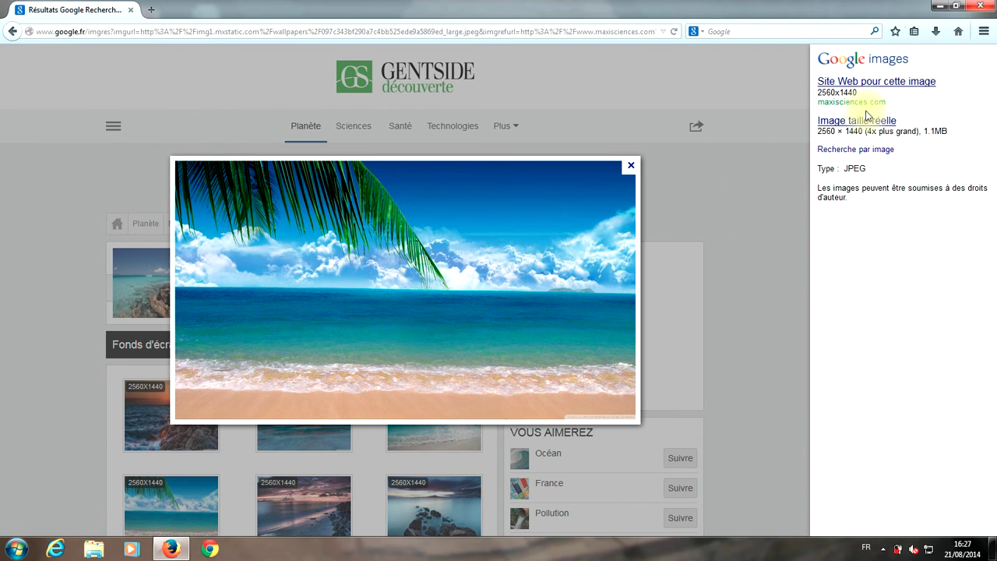
click(840, 123)
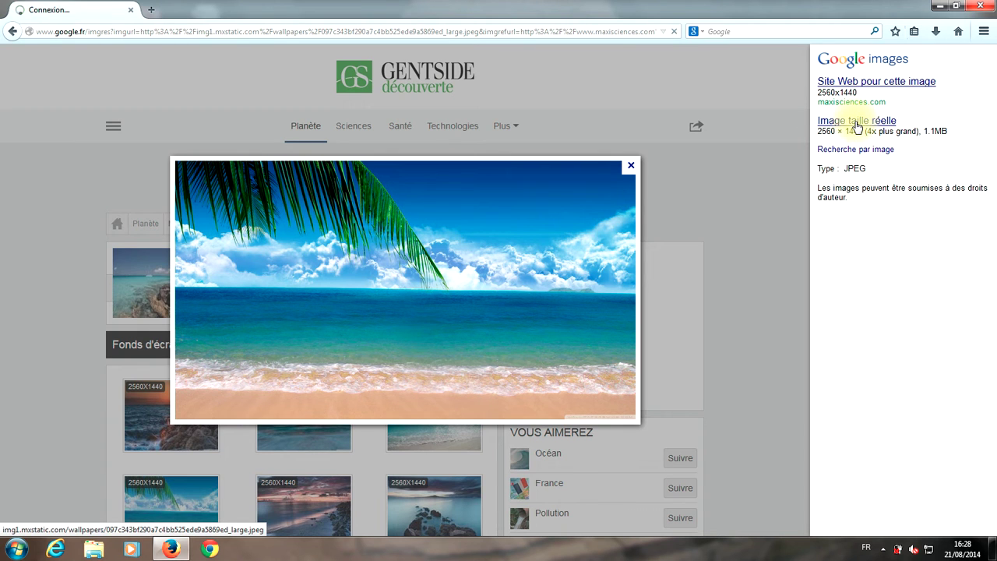
right_click(503, 257)
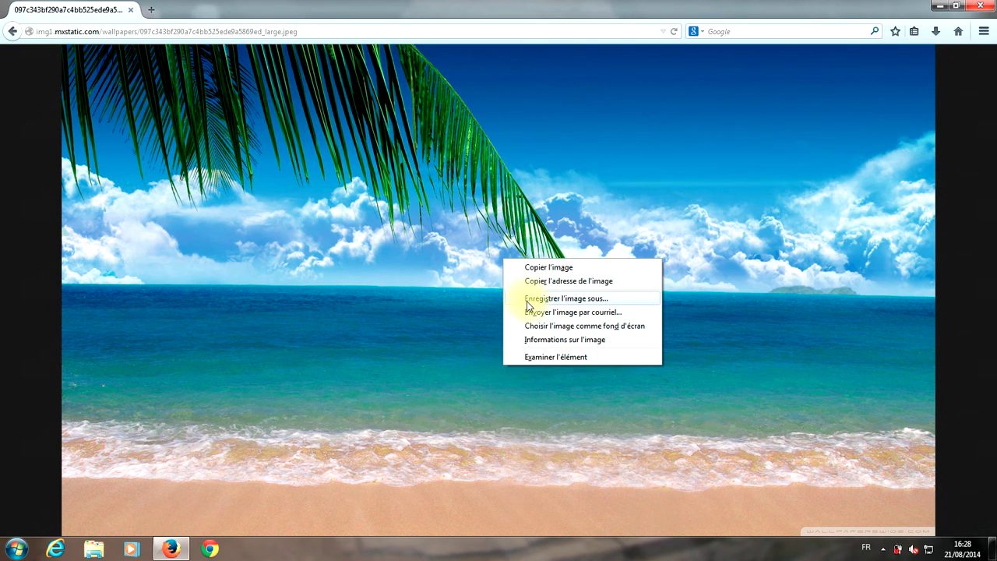
click(584, 328)
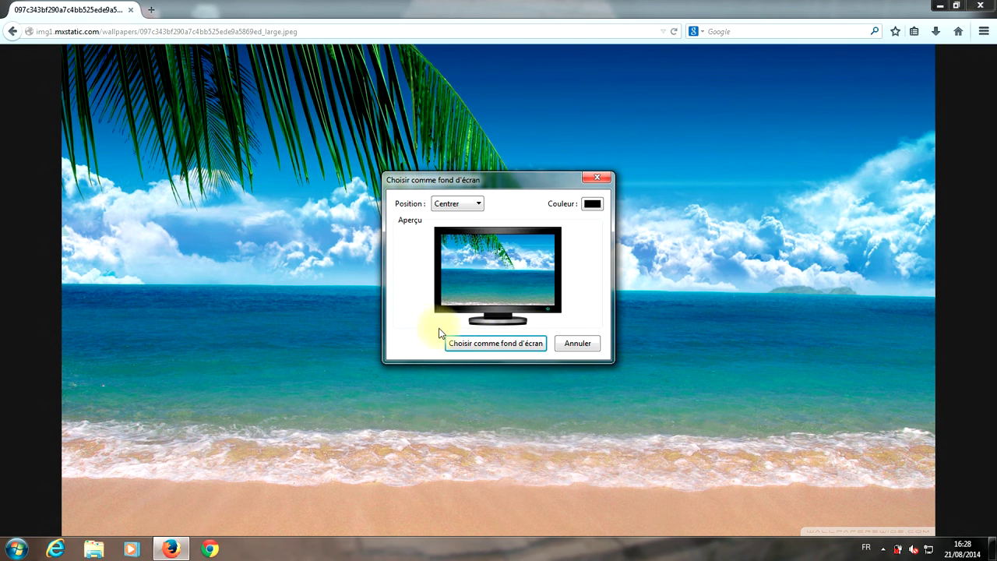
click(503, 346)
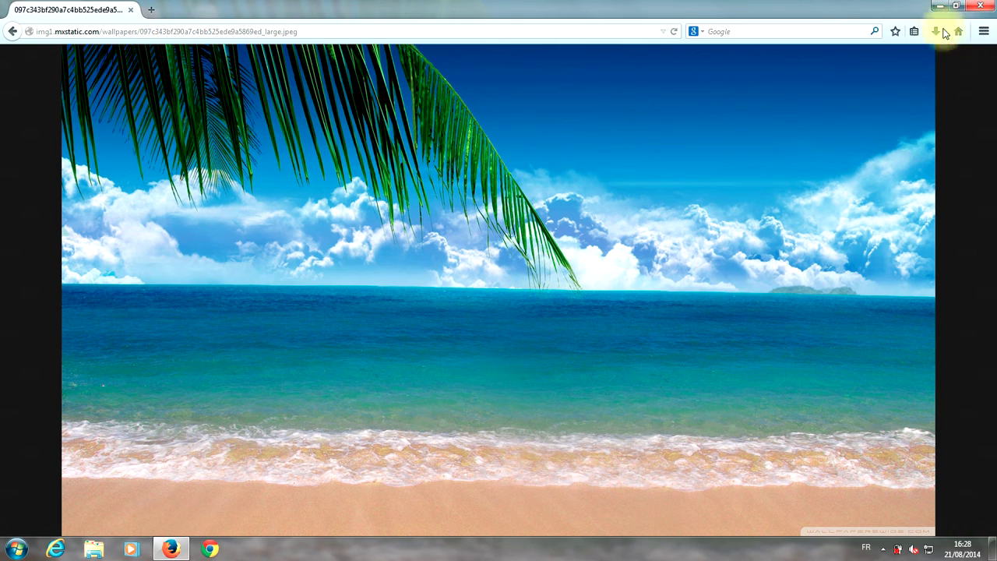
click(980, 5)
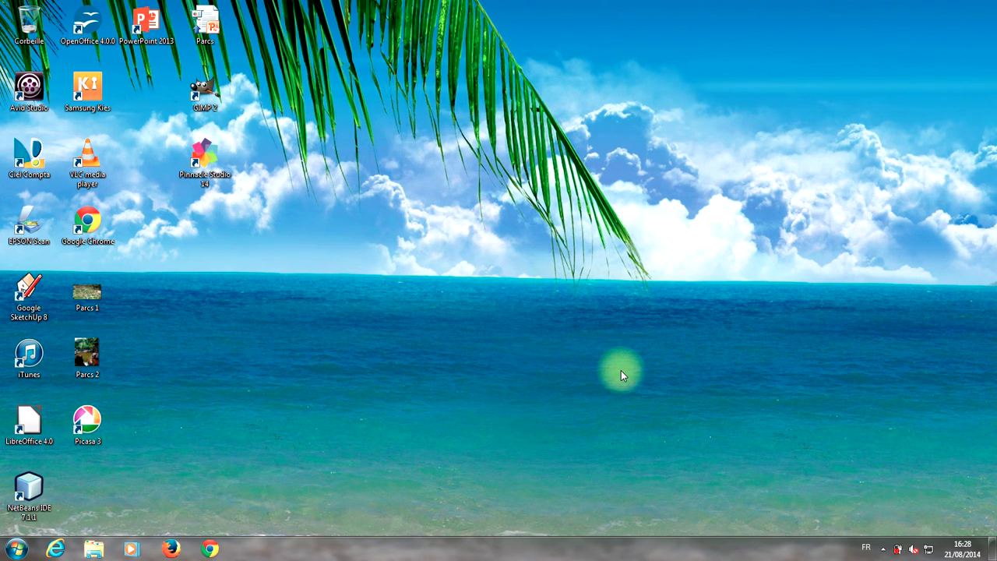
Switch to Internet Explorer, decline making it the default browser, and search Google Images for "motagne".
click(52, 552)
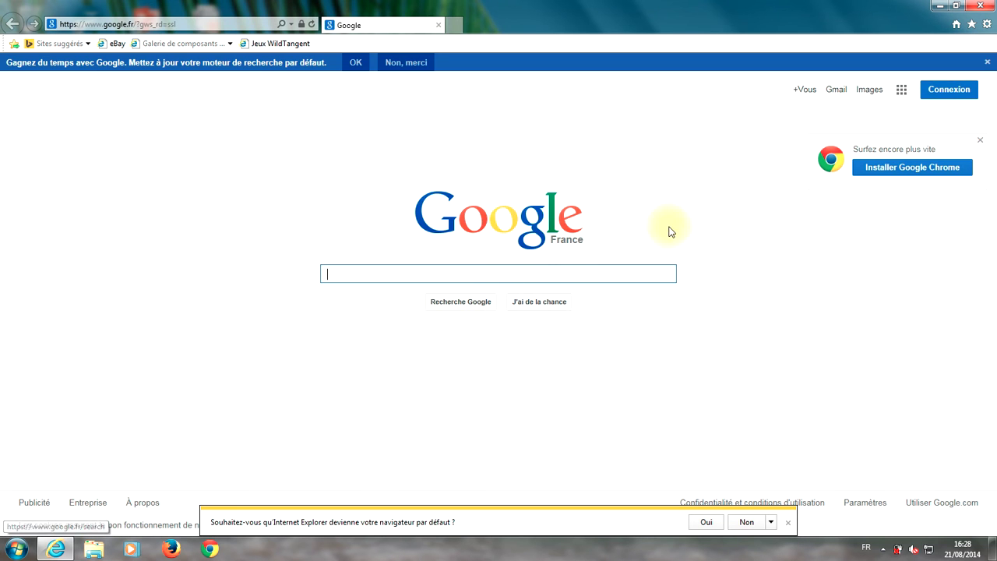
click(747, 522)
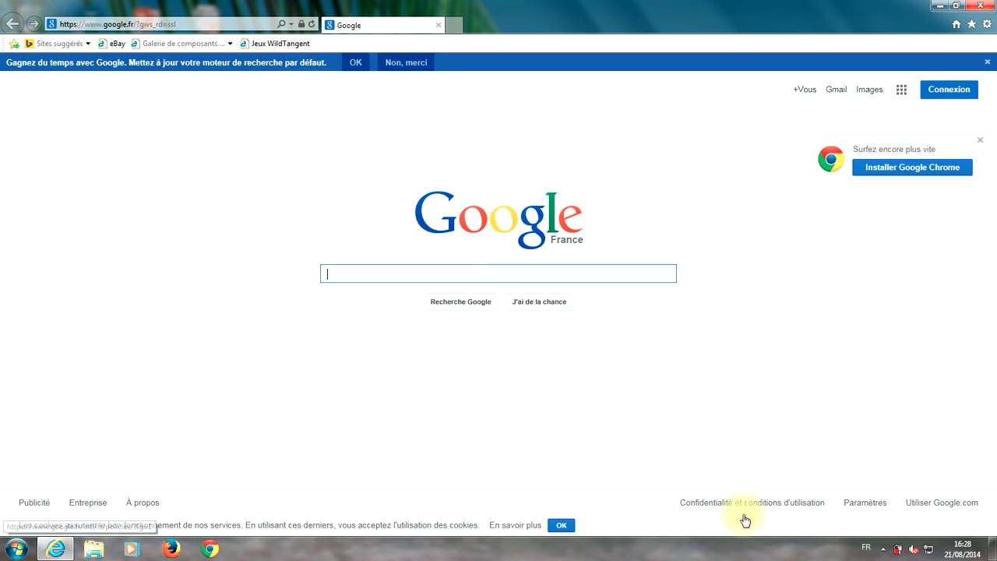
click(867, 91)
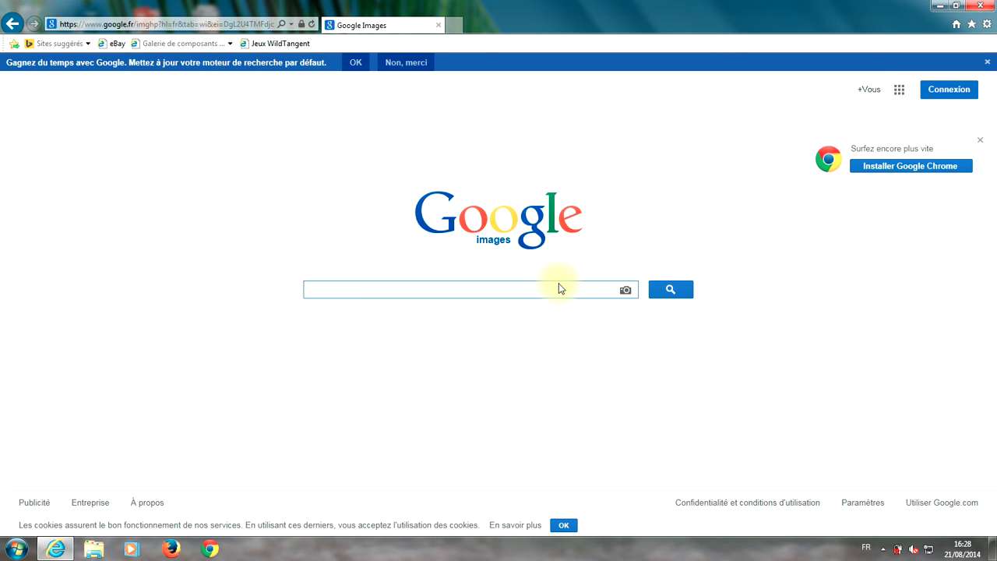
text(monr)
key(BackSpace)
key(BackSpace)
text(ta)
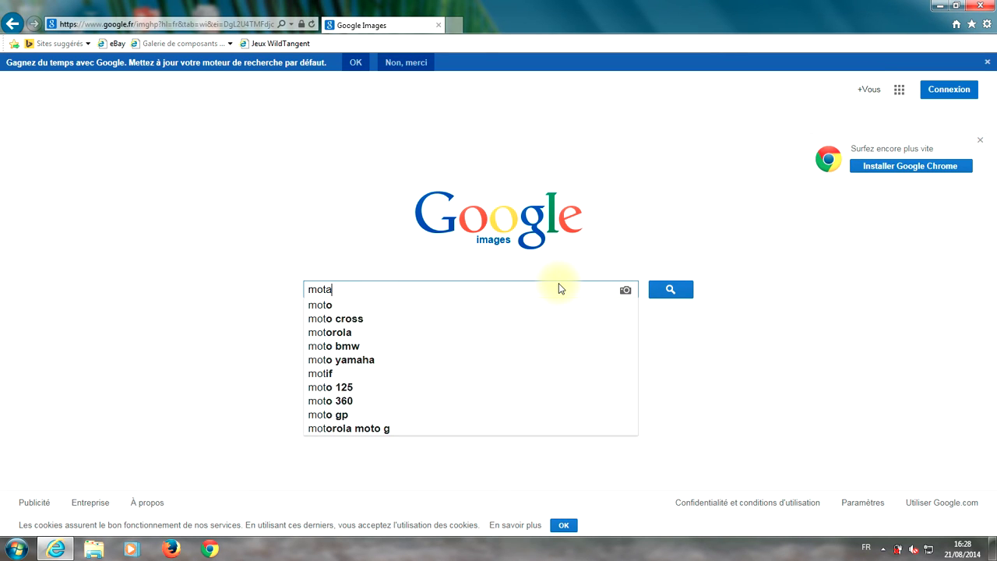
text(gne)
key(Return)
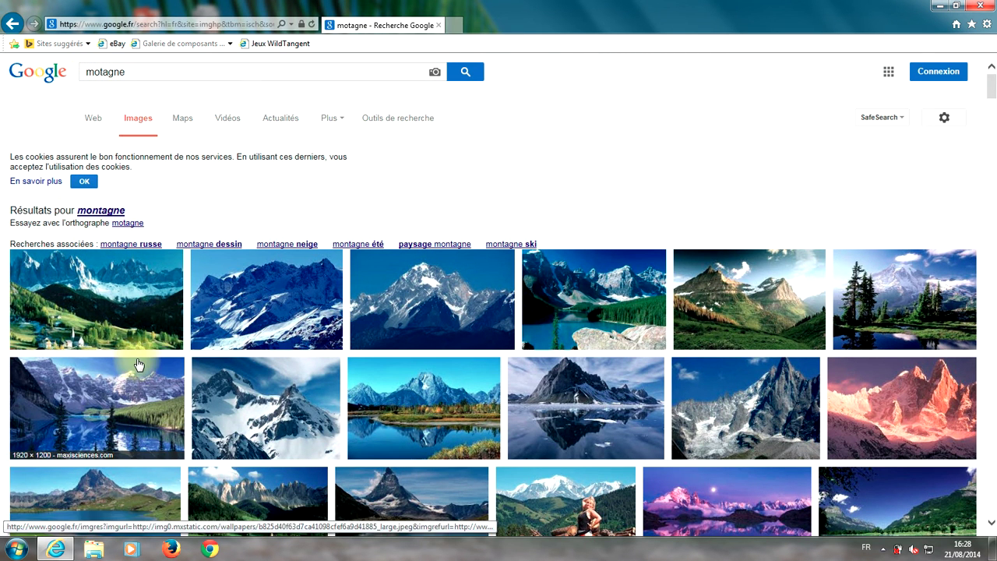
Open the first mountain image at full size, set it as the desktop background, and close Internet Explorer.
click(149, 289)
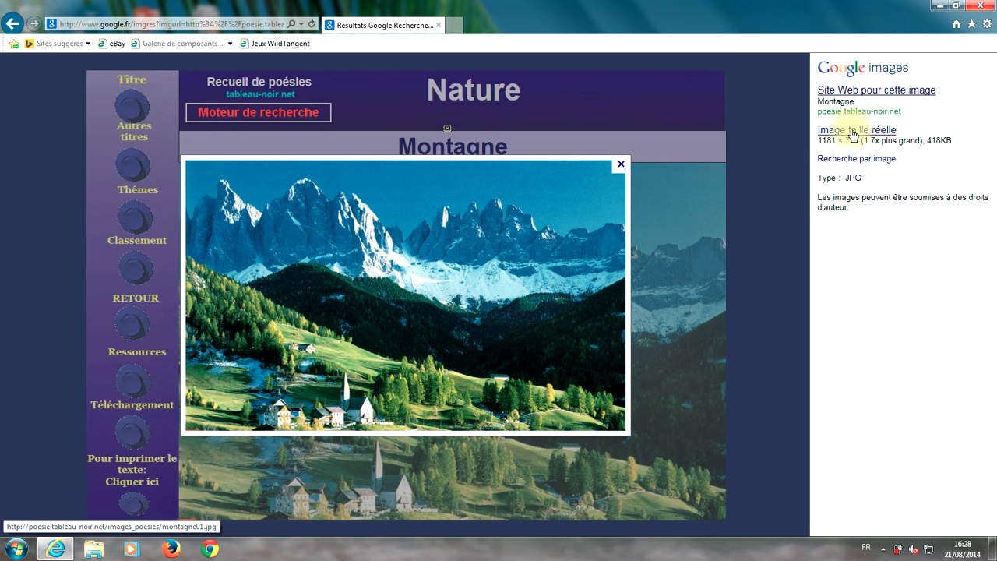
click(853, 131)
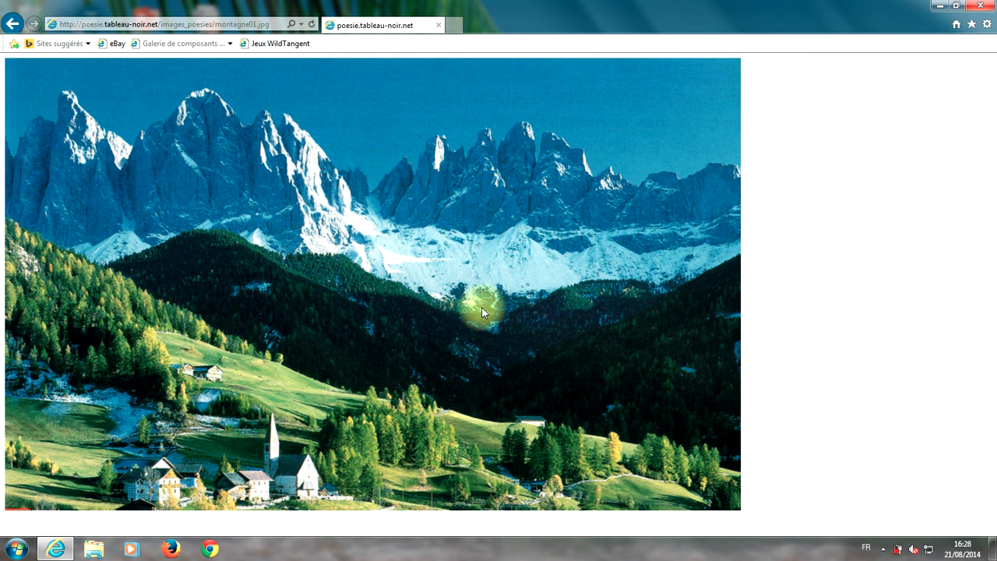
right_click(350, 213)
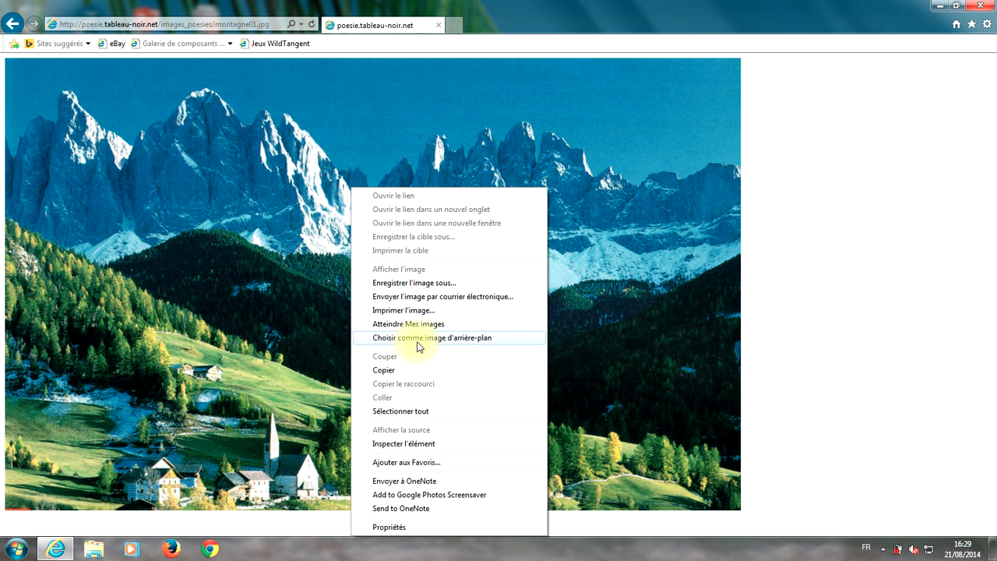
click(447, 340)
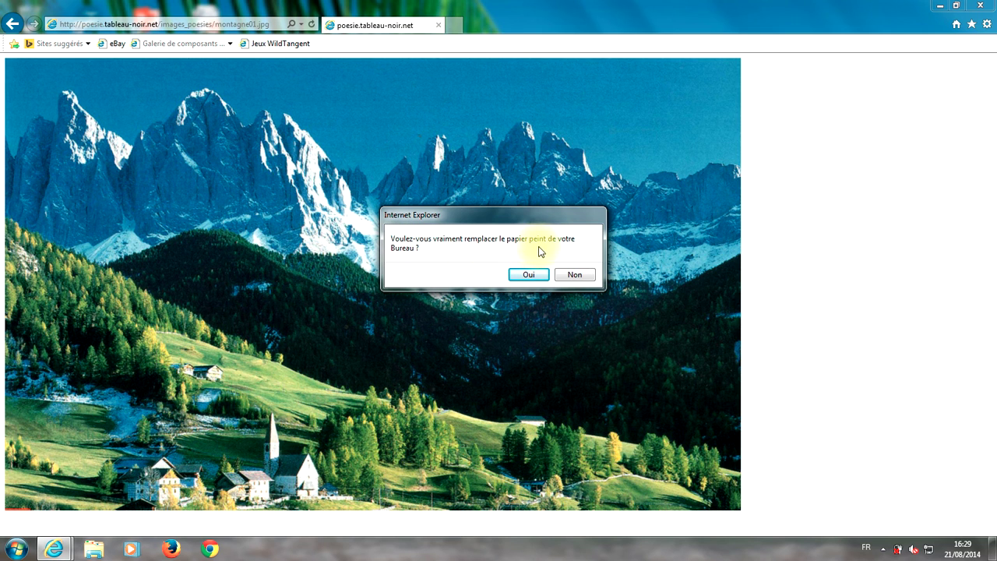
click(528, 275)
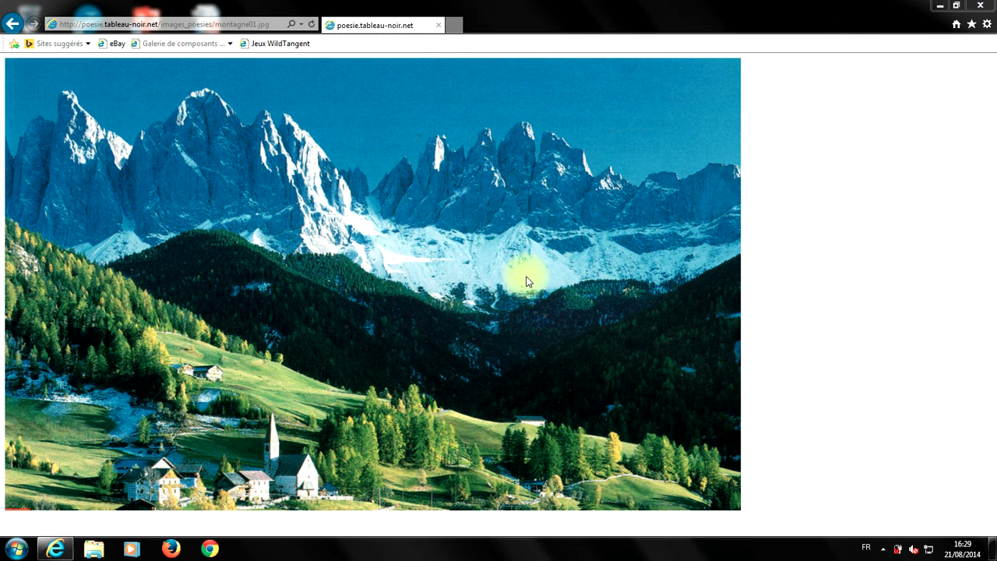
click(980, 5)
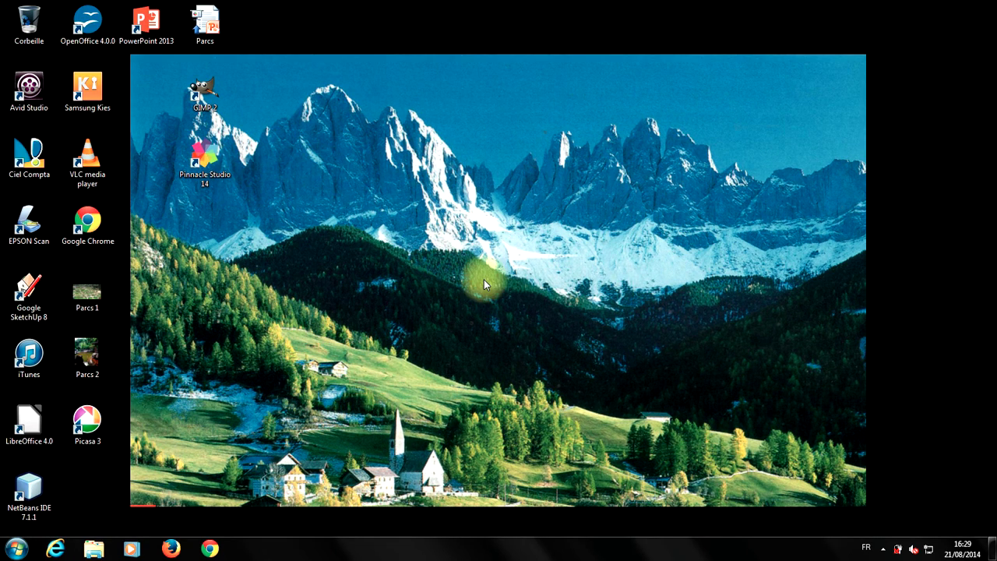